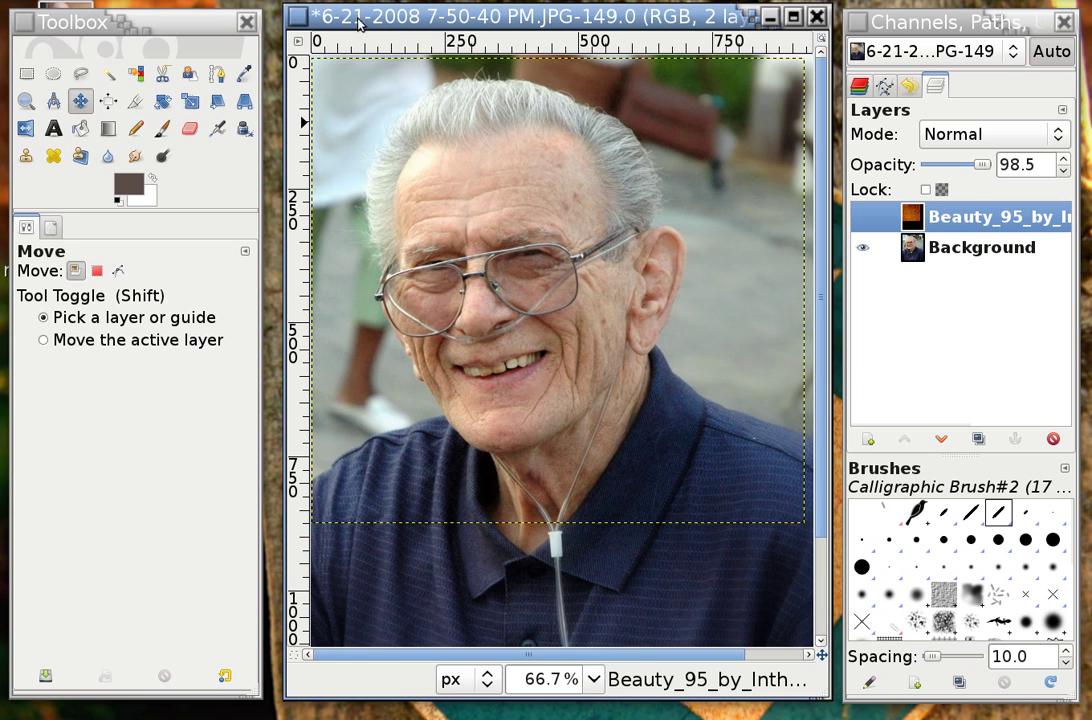
right_click(390, 135)
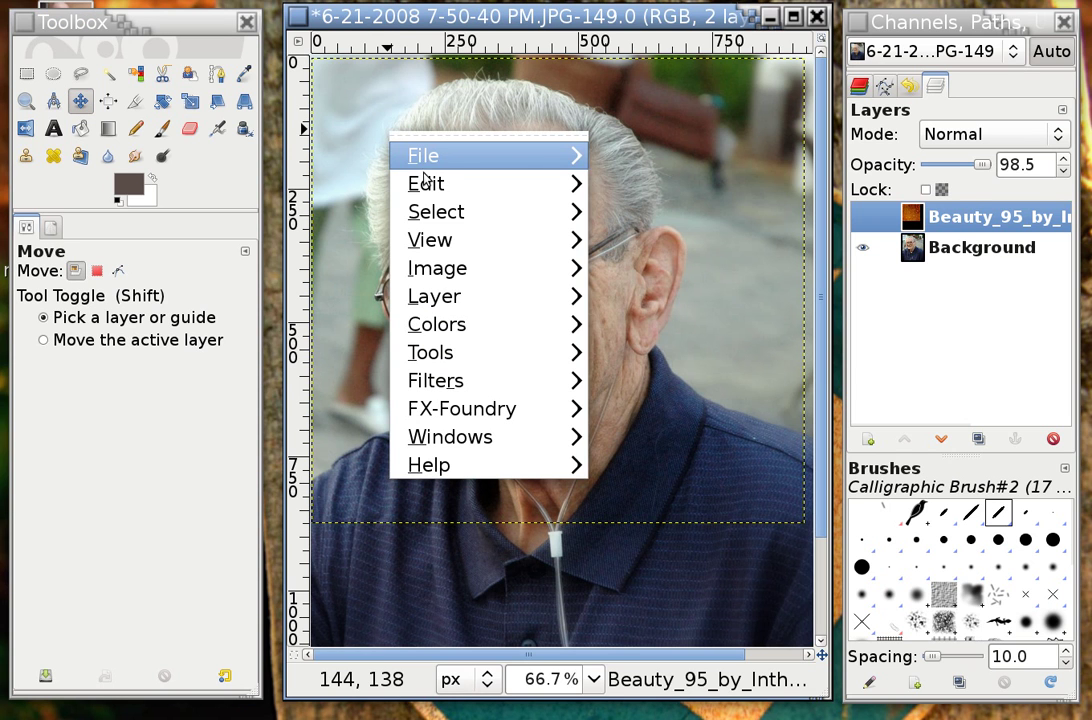
mouse_move(446, 160)
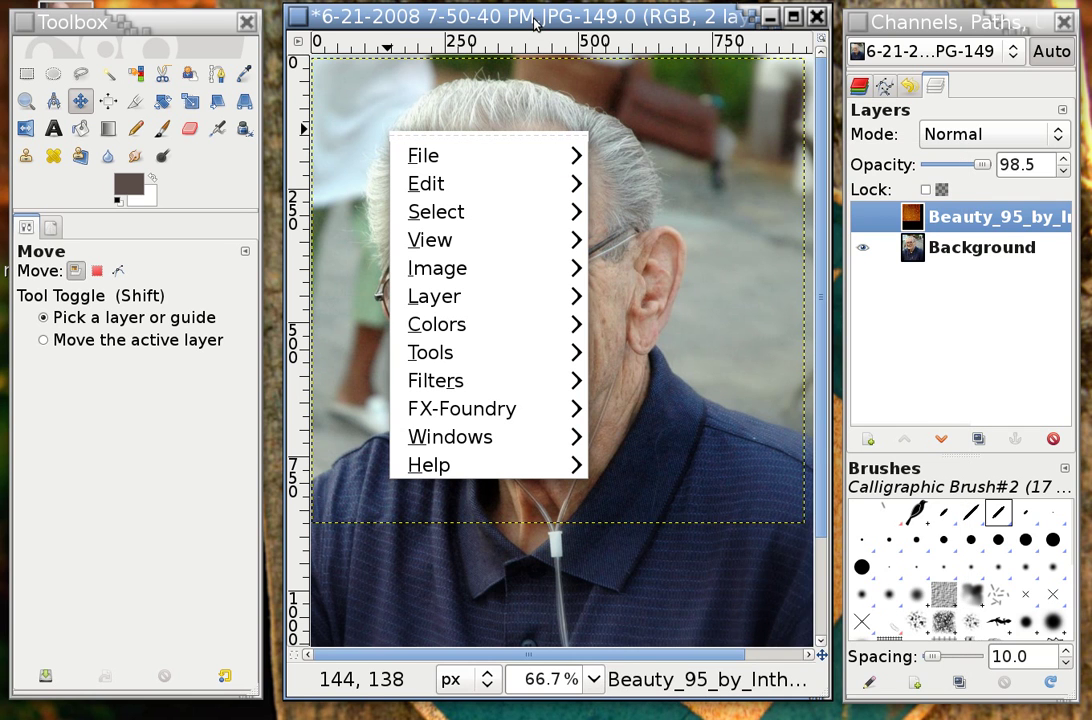
click(457, 20)
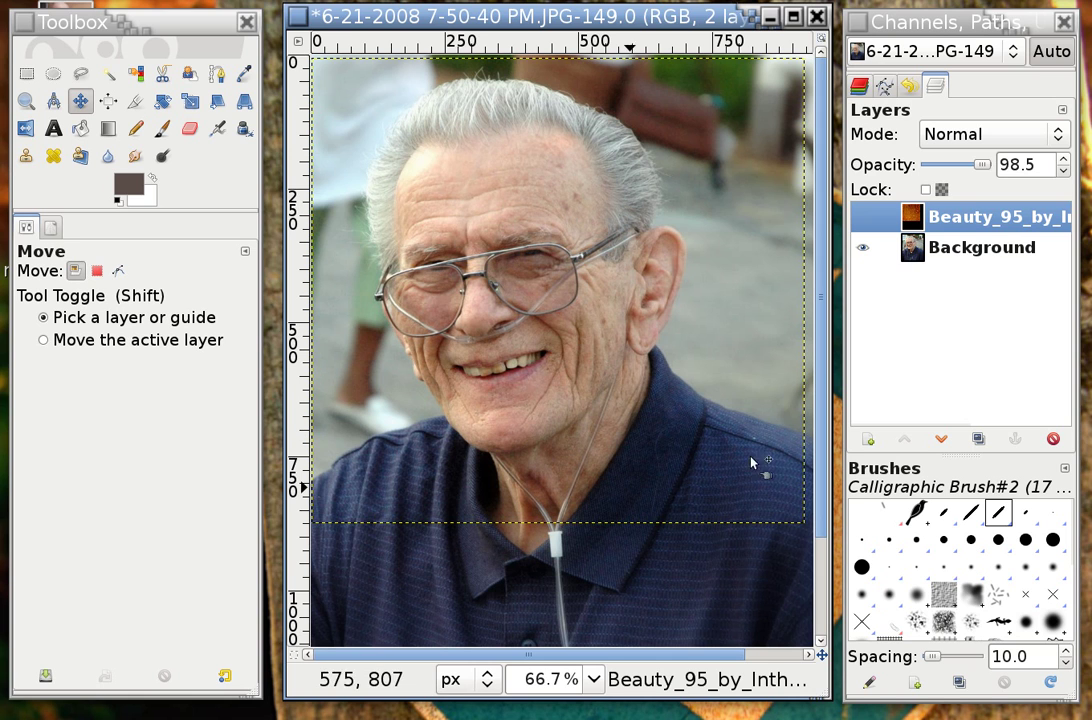
- Show the Beauty_95 texture layer and nudge it slightly right over the portrait's upper part
click(866, 221)
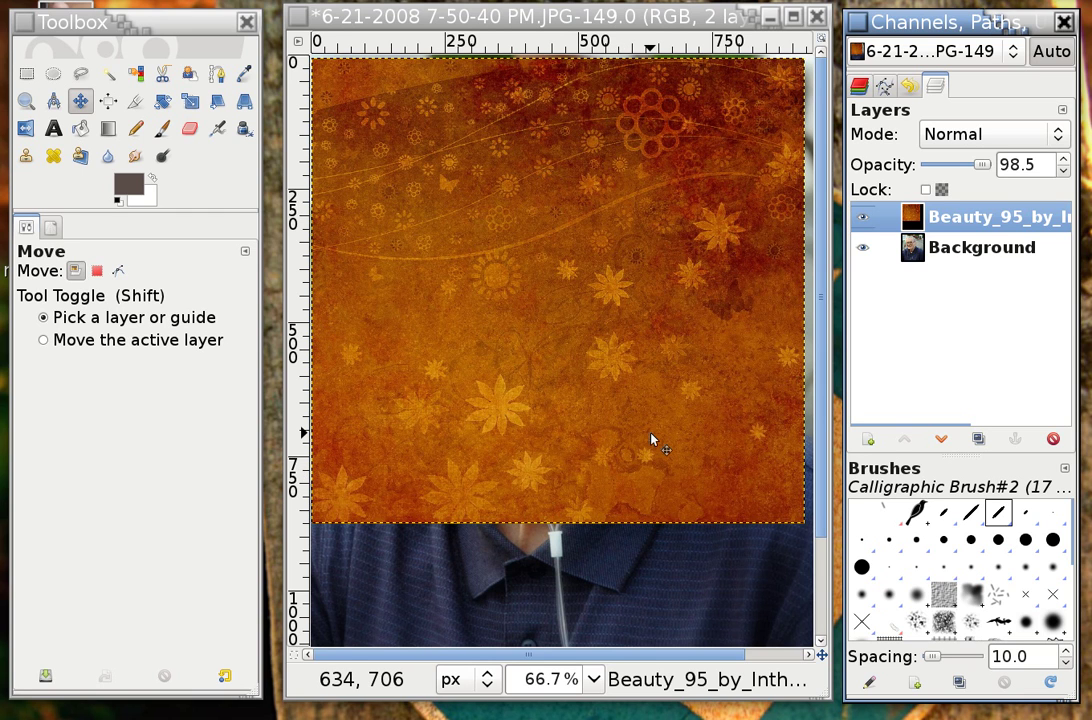
drag(825, 480, 843, 470)
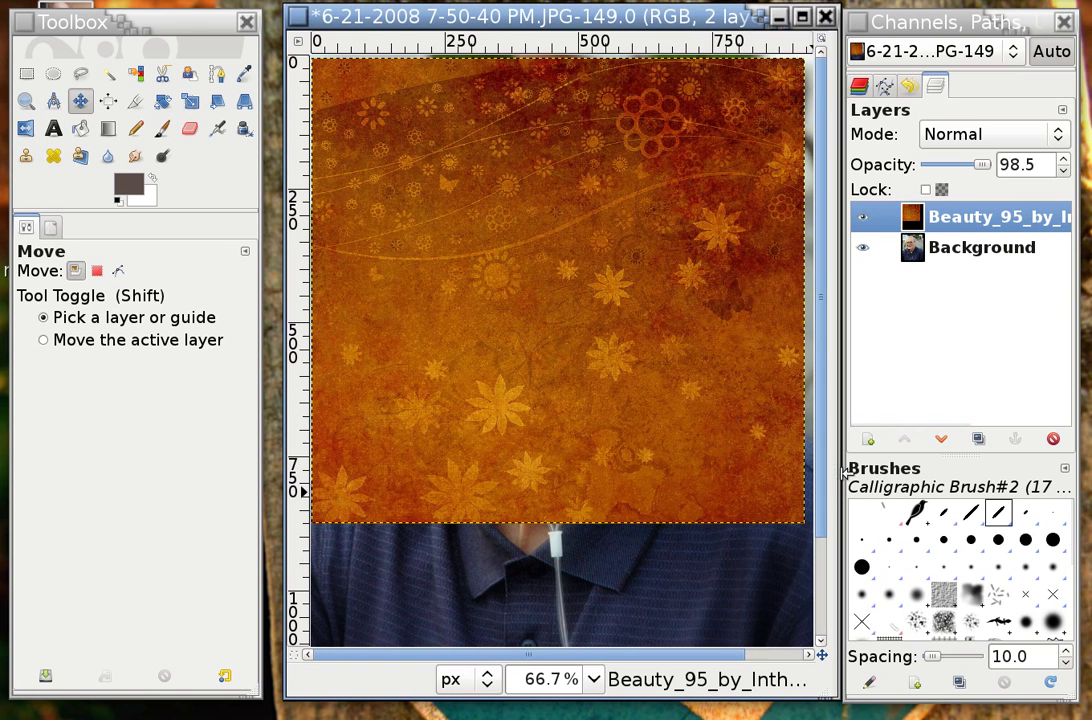
click(519, 319)
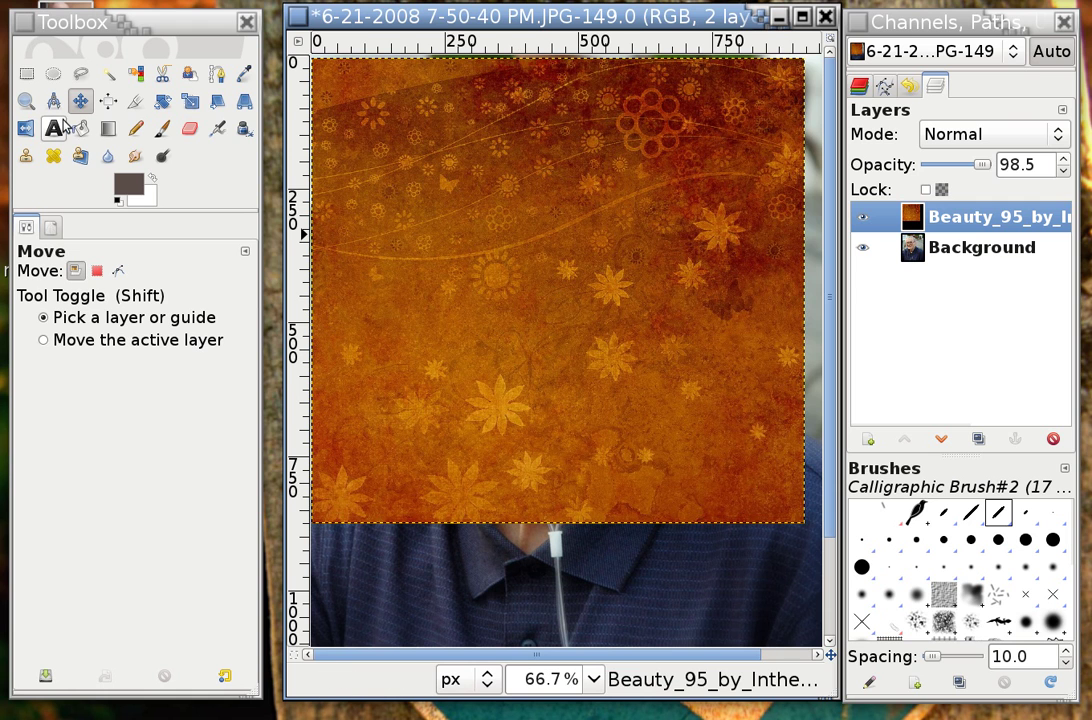
mouse_move(578, 230)
mouse_down()
mouse_move(609, 244)
mouse_move(624, 339)
mouse_move(595, 424)
mouse_move(539, 278)
mouse_move(548, 234)
mouse_move(590, 233)
mouse_up()
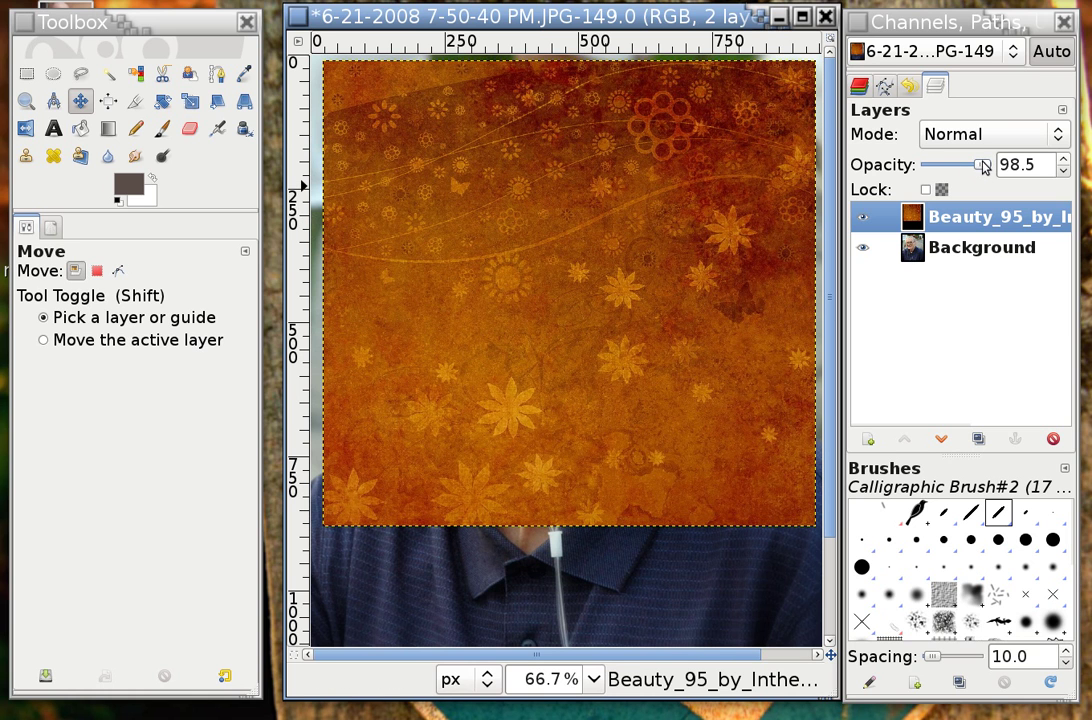
- Preview the Beauty_95 texture at lower opacity, then return it to 100.0
drag(985, 161, 952, 169)
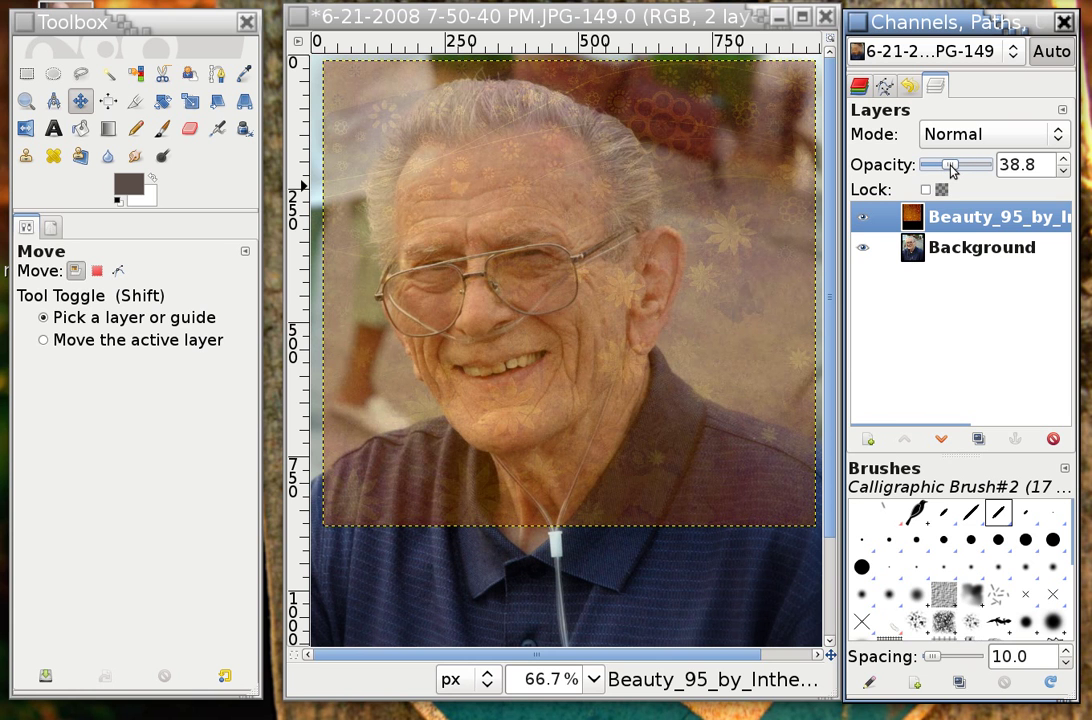
drag(952, 169, 999, 164)
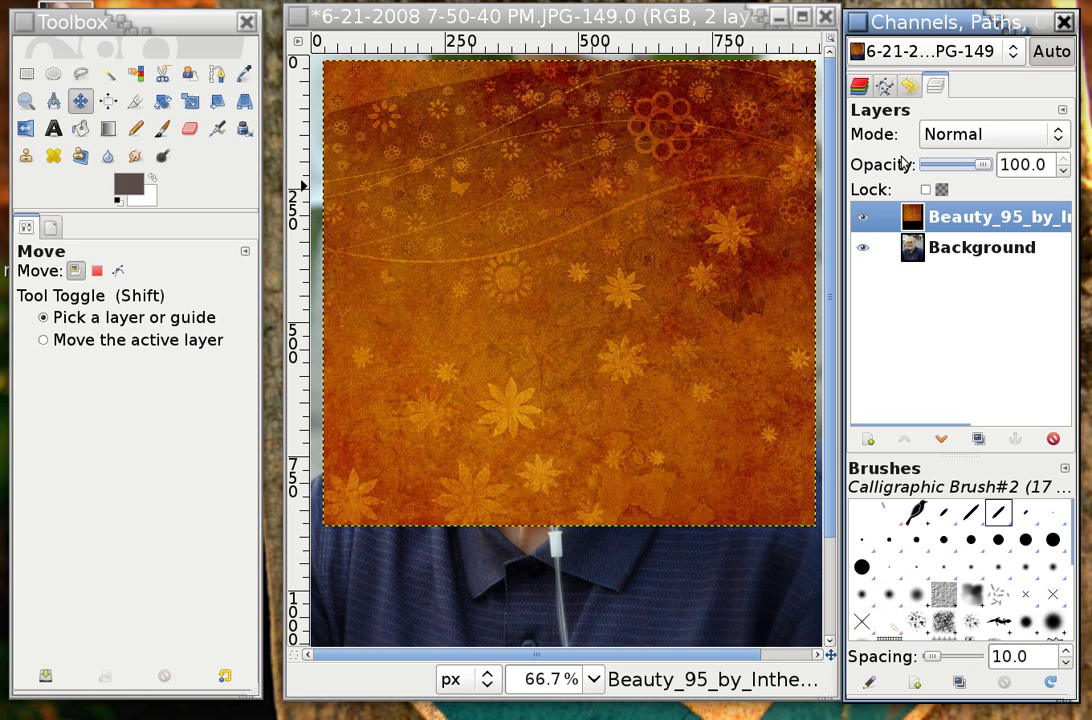
click(984, 138)
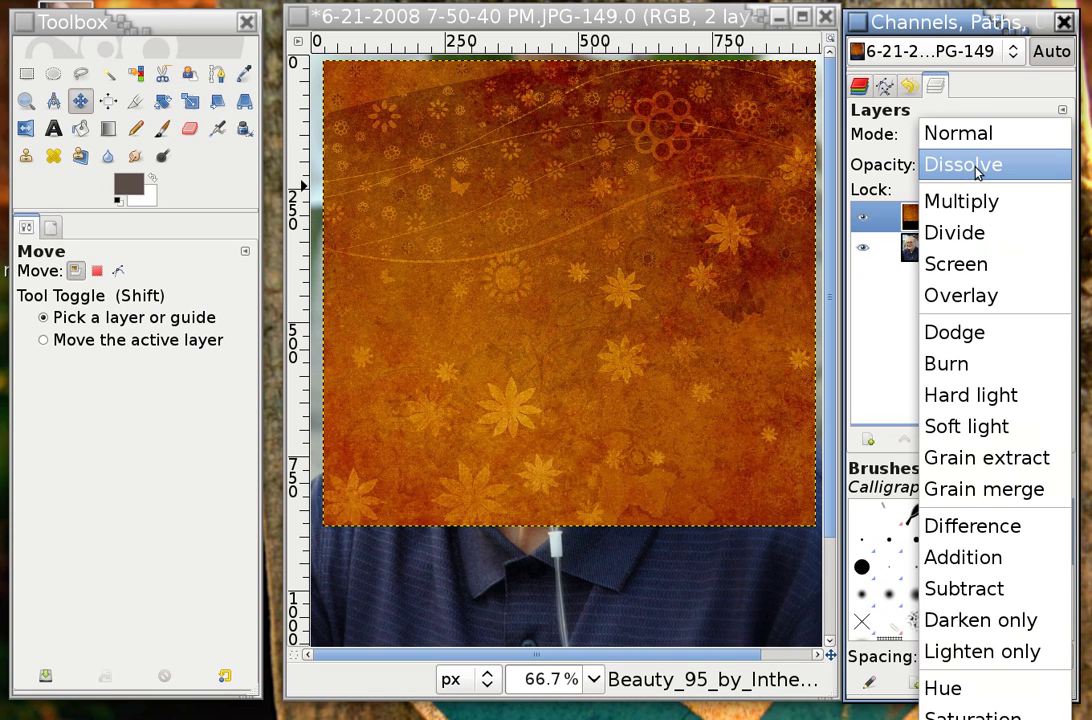
- Try Dissolve, Multiply and Divide blend modes on the texture, settling on Screen
click(978, 168)
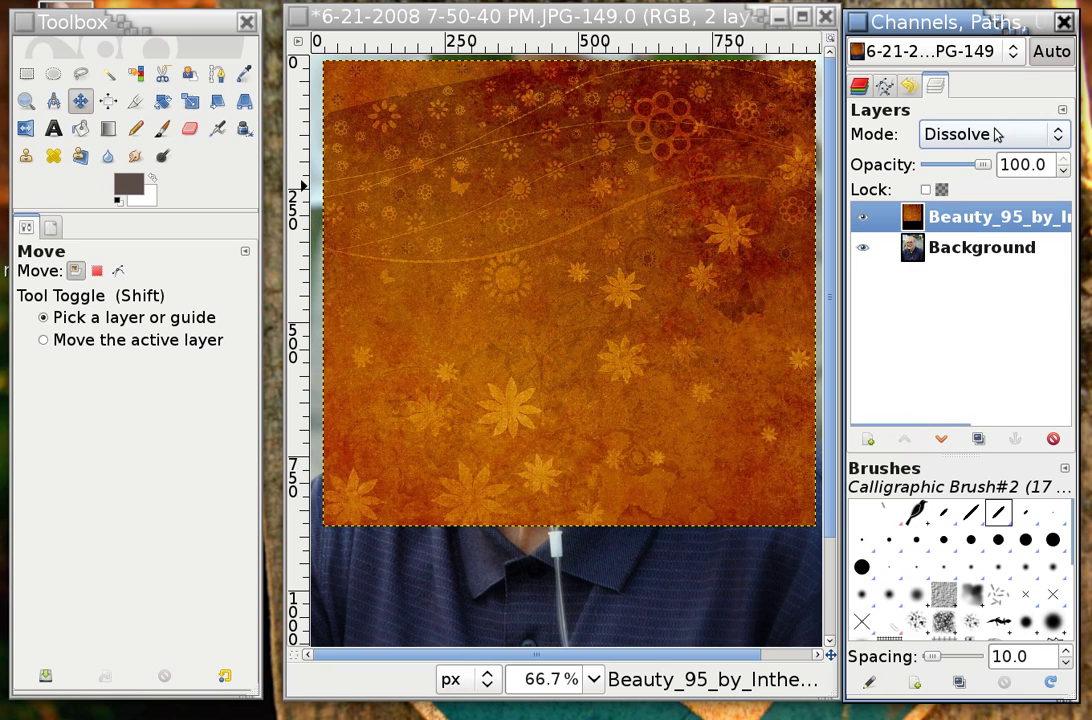
click(996, 135)
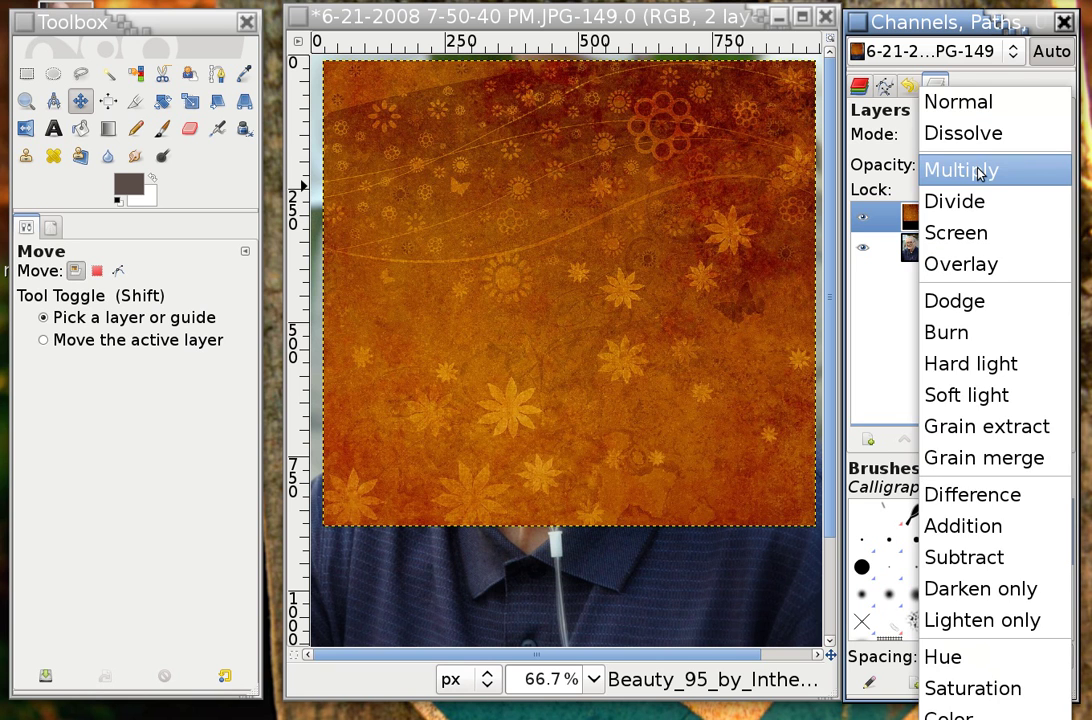
click(979, 171)
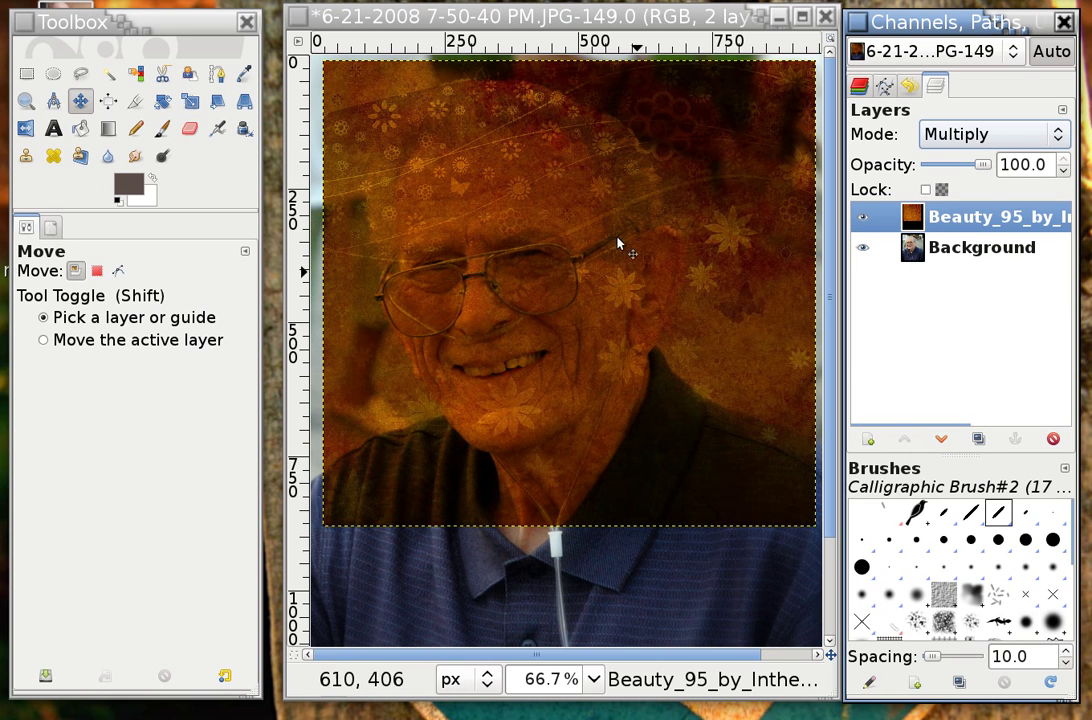
click(985, 140)
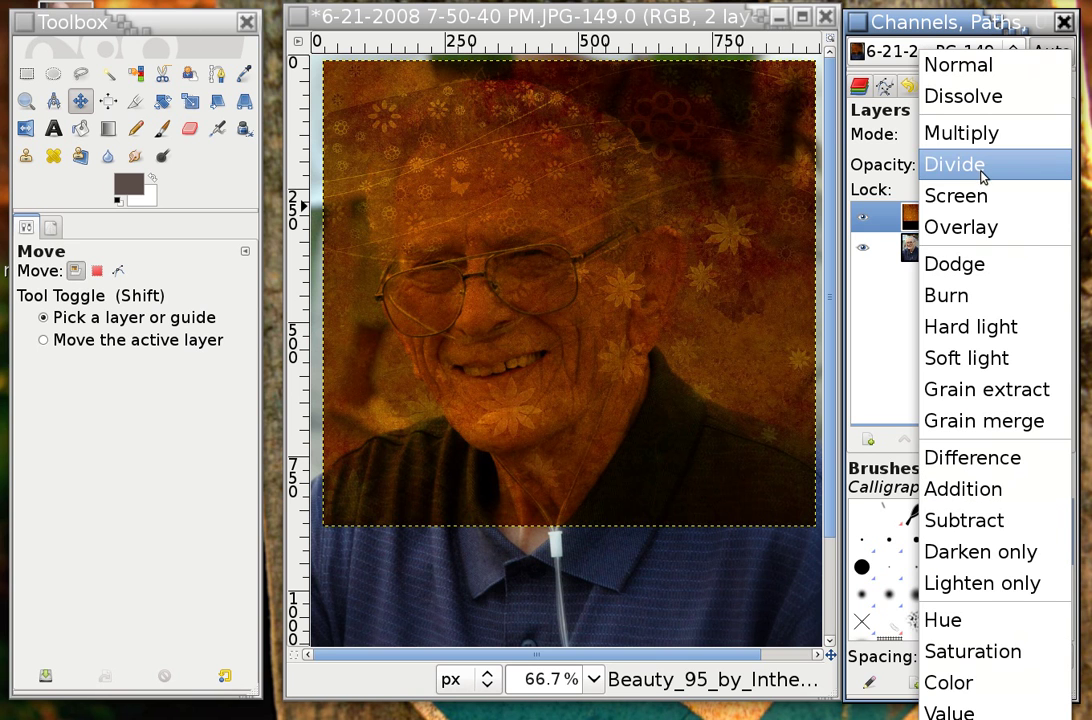
click(981, 176)
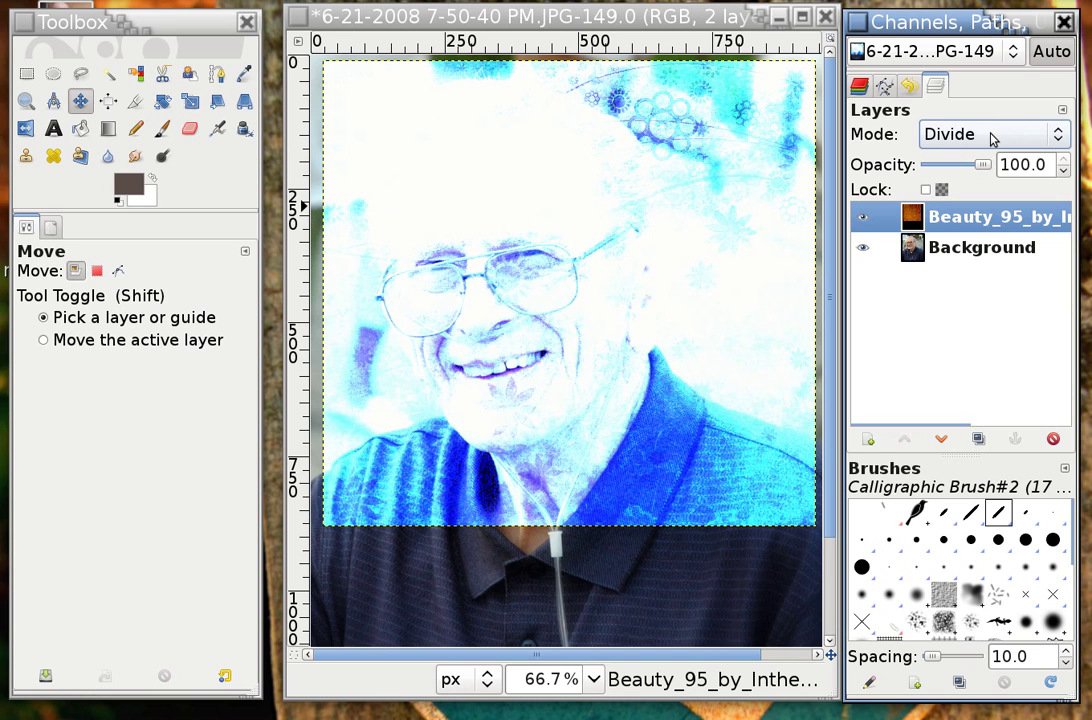
click(984, 144)
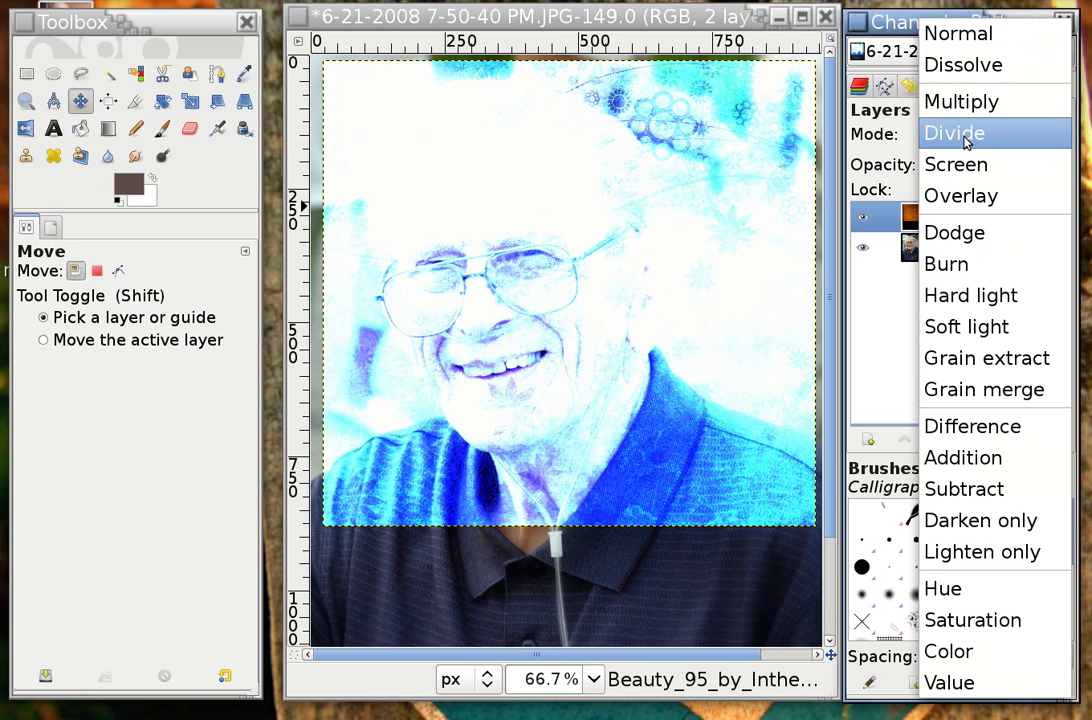
click(965, 170)
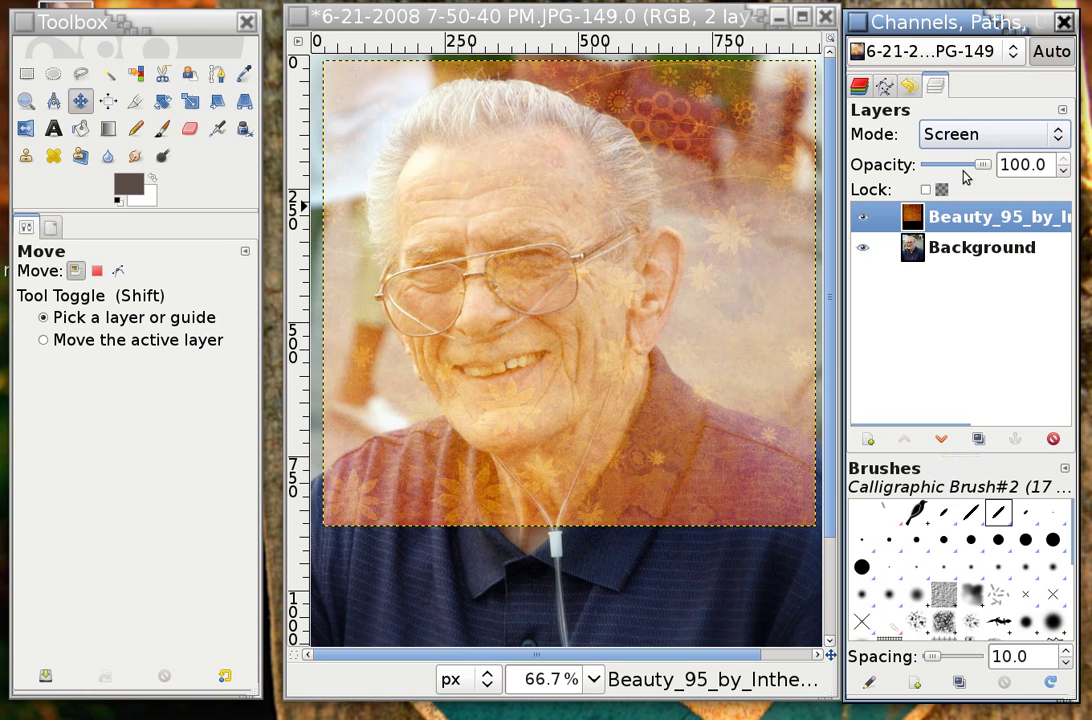
- Try Overlay, Dodge and Burn blend modes on the texture layer
click(1016, 135)
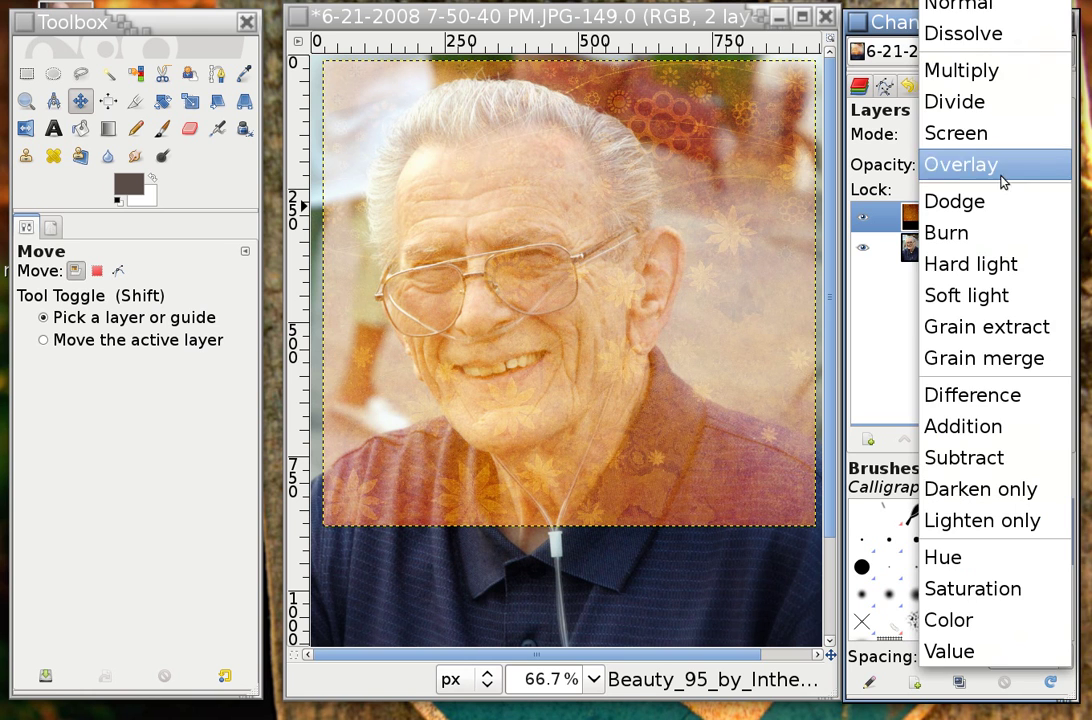
click(1005, 165)
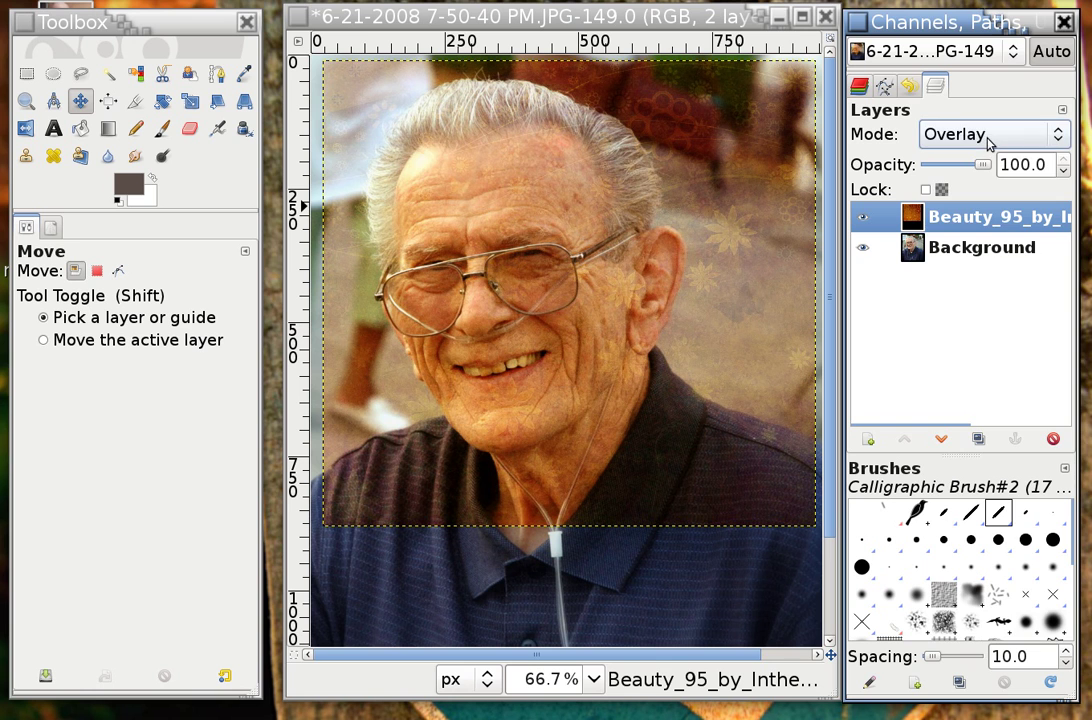
click(987, 139)
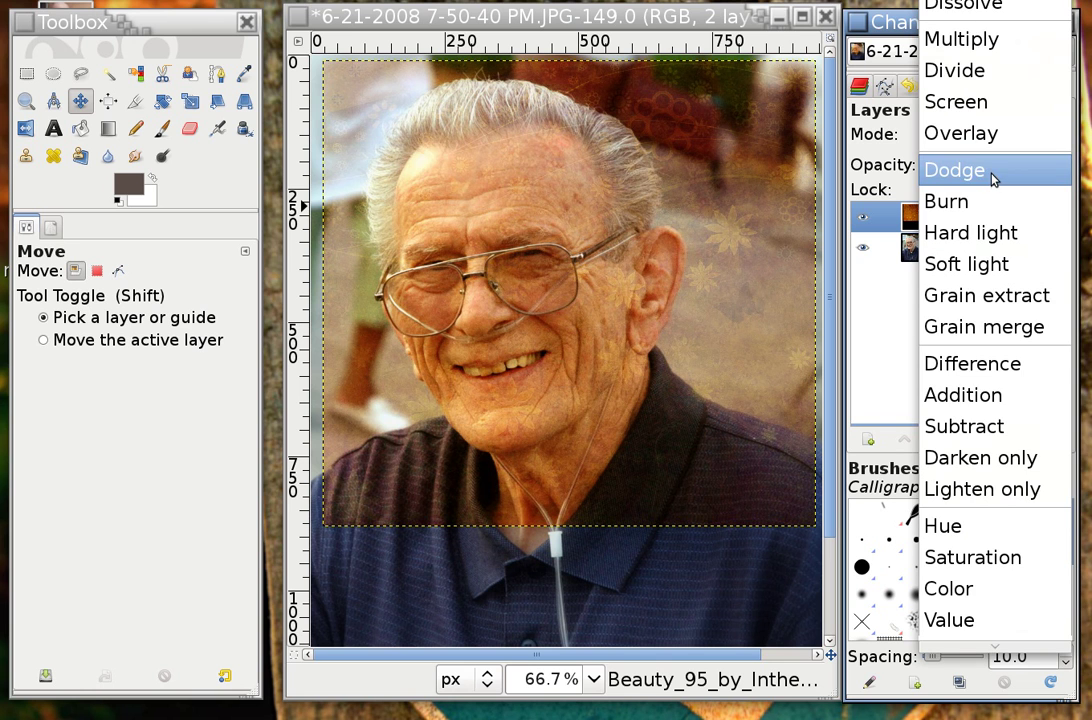
click(990, 170)
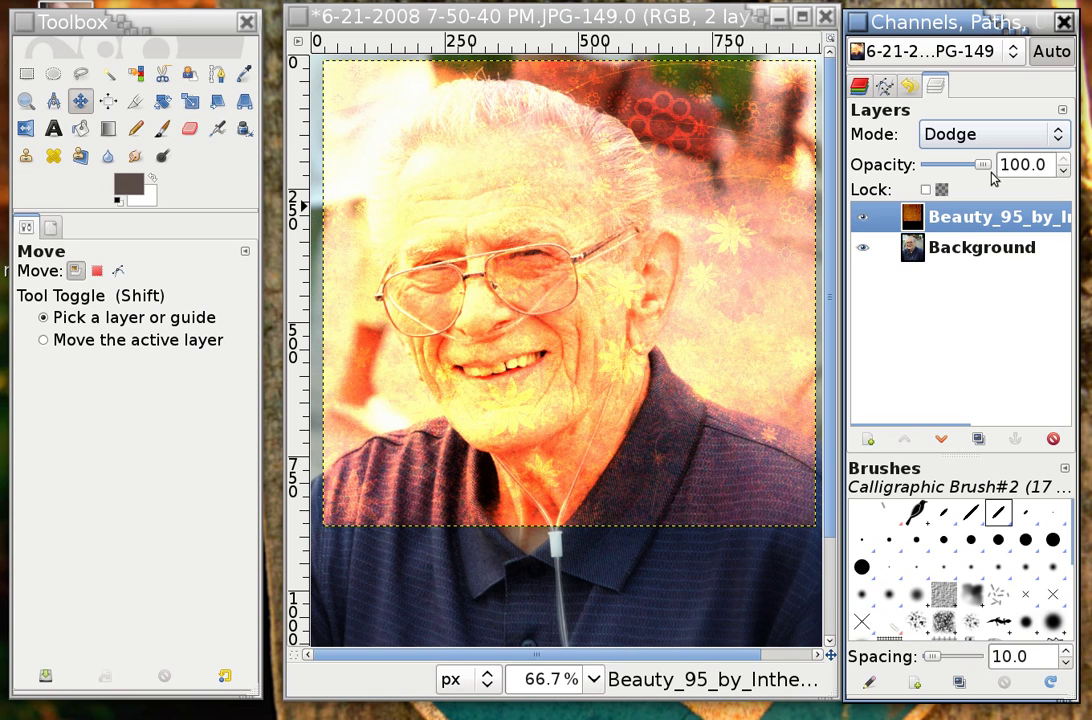
click(999, 138)
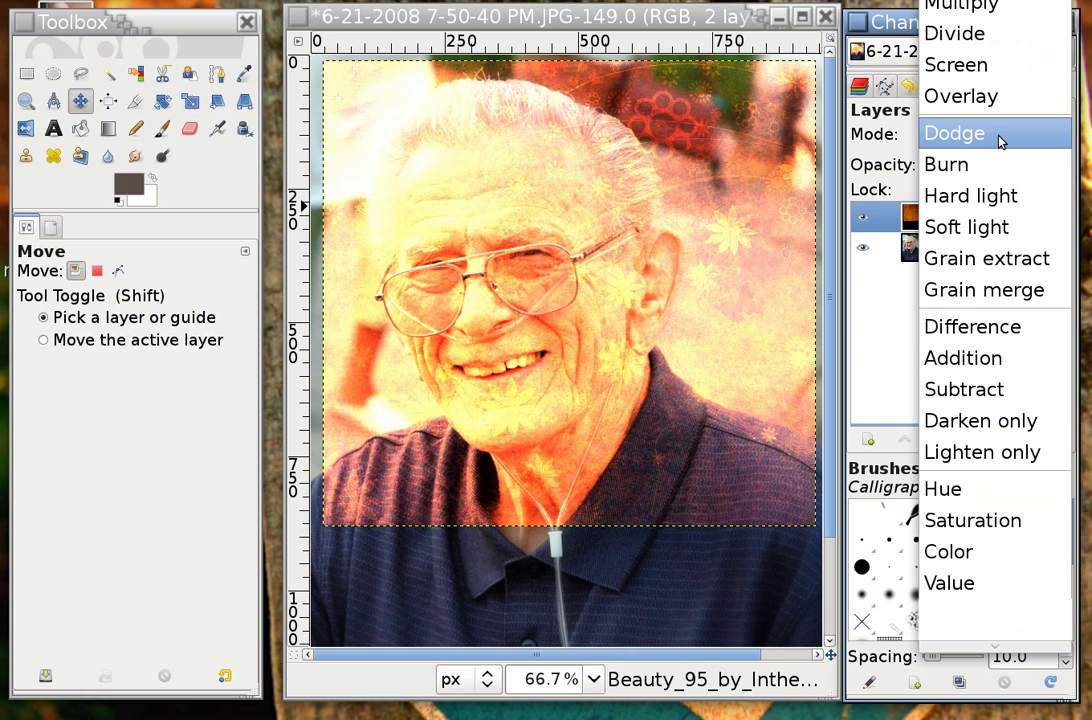
click(999, 166)
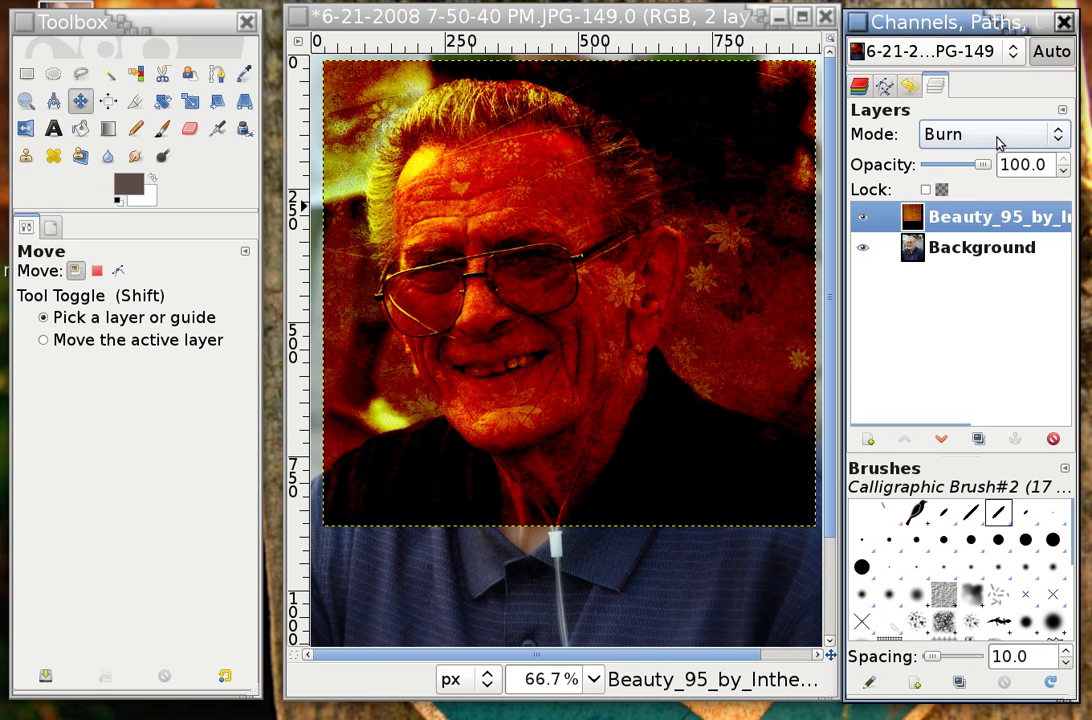
- Compare Hard light and Soft light, then keep Dodge mode at 100.0 opacity
click(997, 138)
click(994, 170)
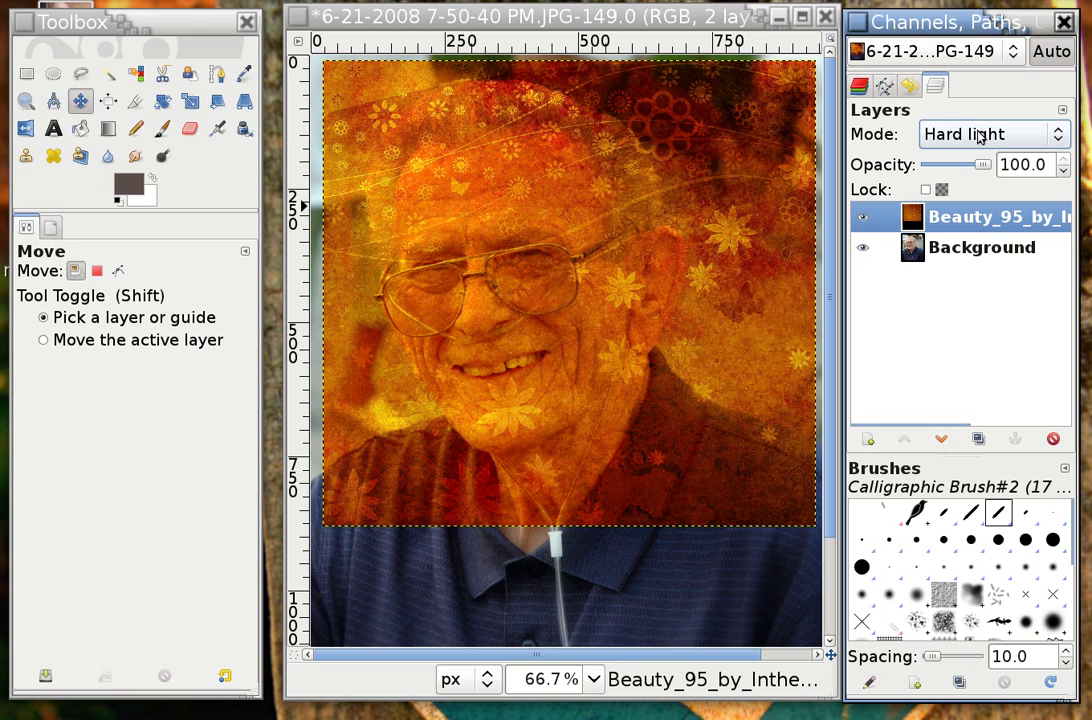
click(977, 133)
click(980, 168)
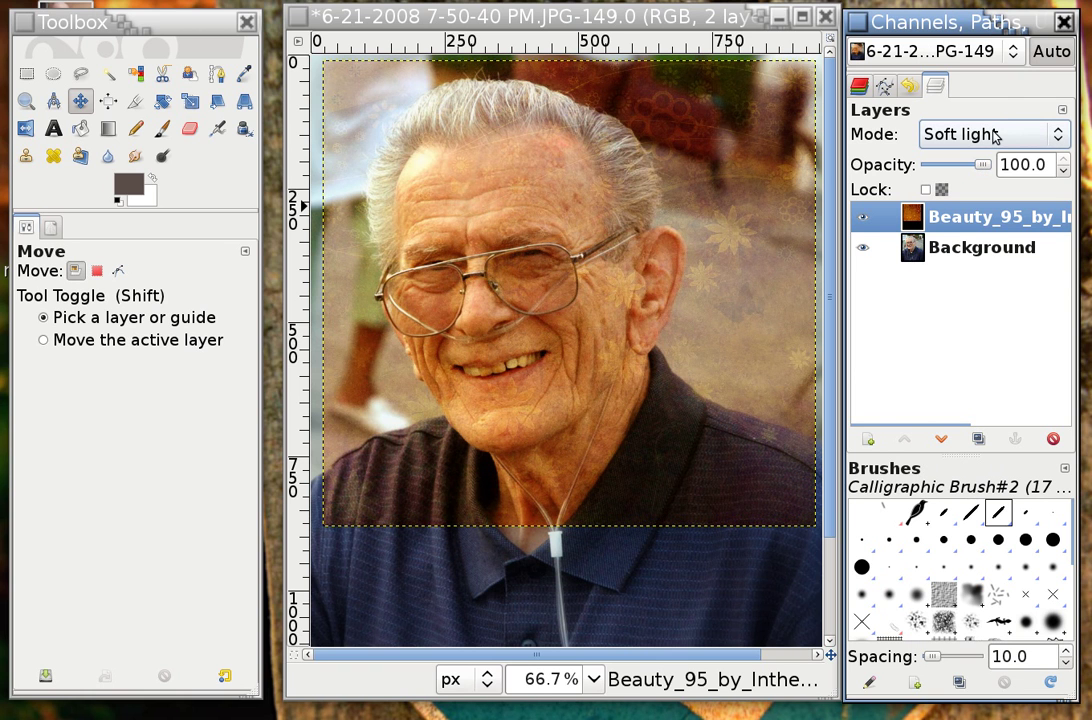
click(1000, 134)
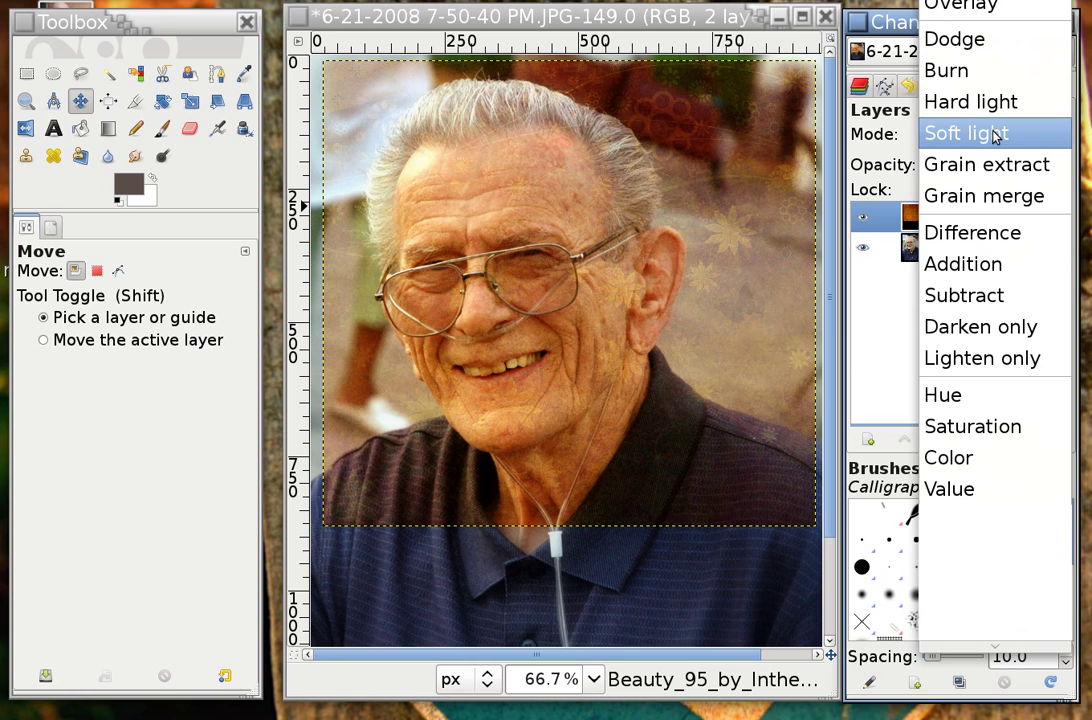
click(985, 40)
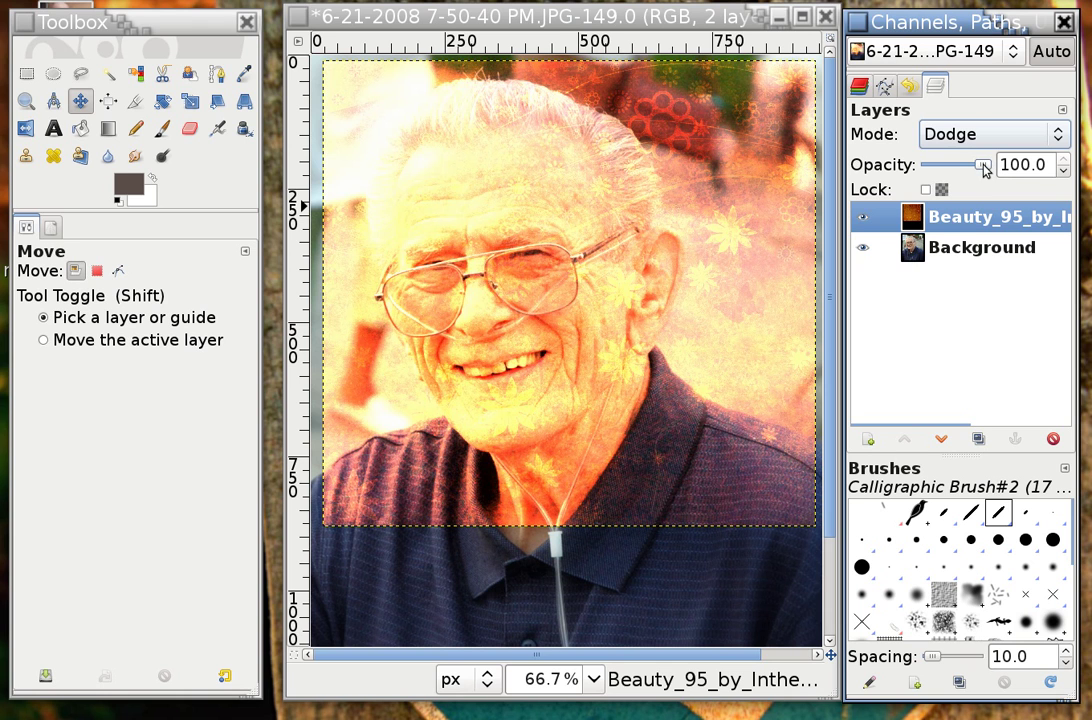
mouse_move(985, 168)
mouse_down()
mouse_move(943, 168)
mouse_move(987, 166)
mouse_up()
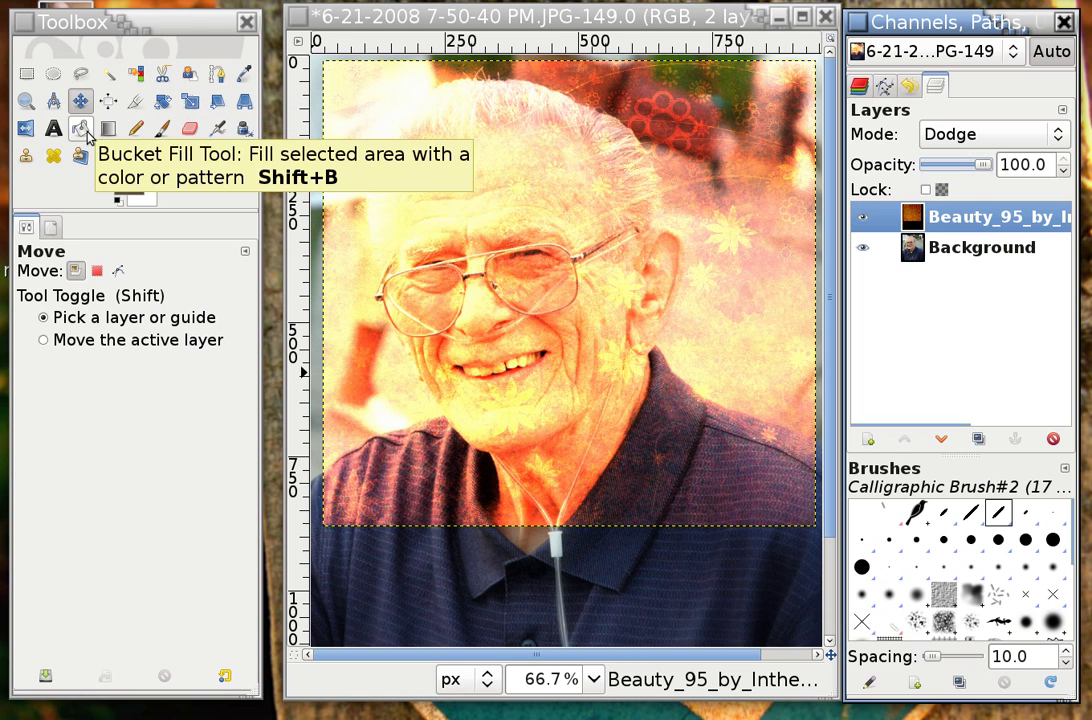
- Crop the portrait to a 918 × 873 px area starting at 23, 11
click(135, 103)
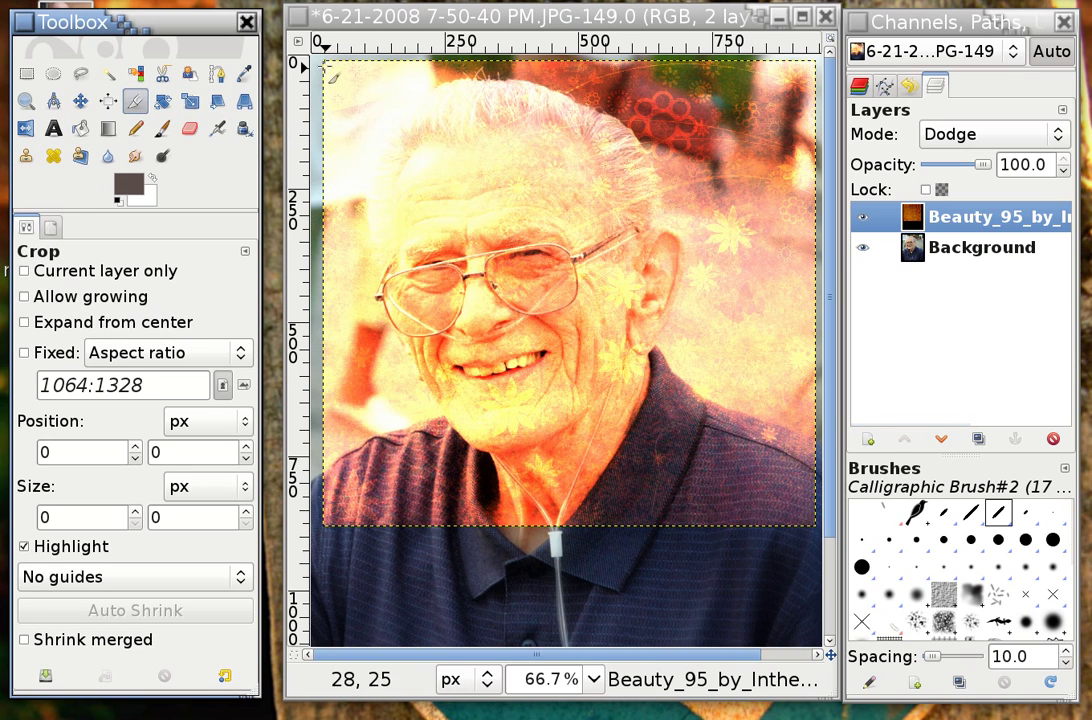
drag(331, 70, 810, 529)
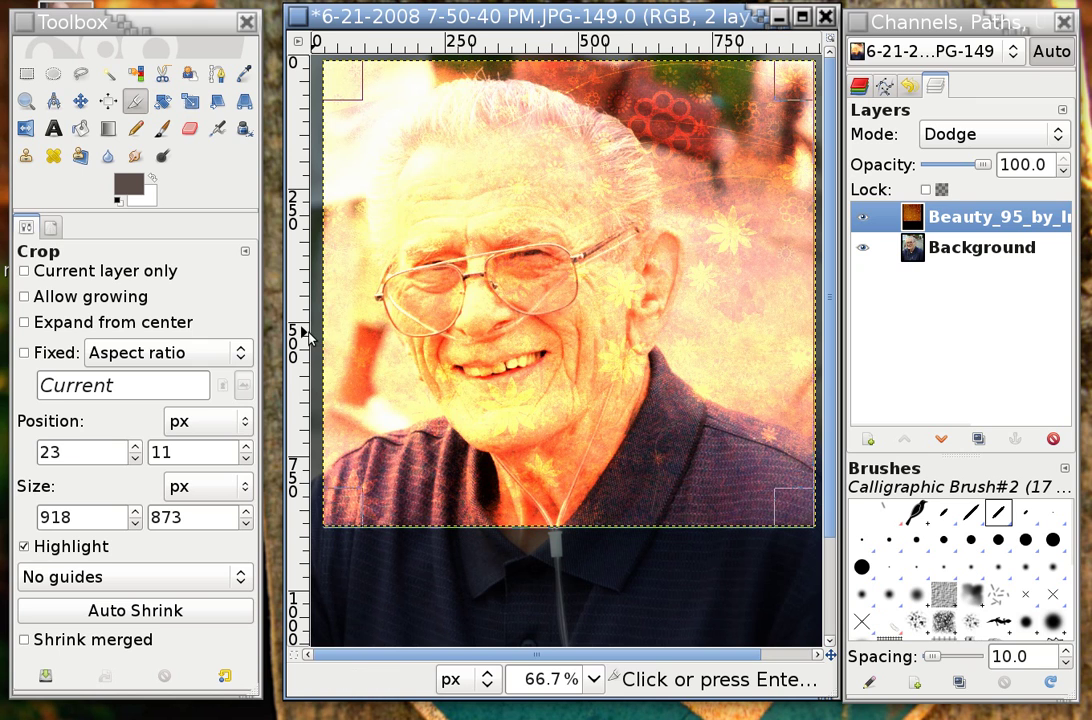
click(455, 330)
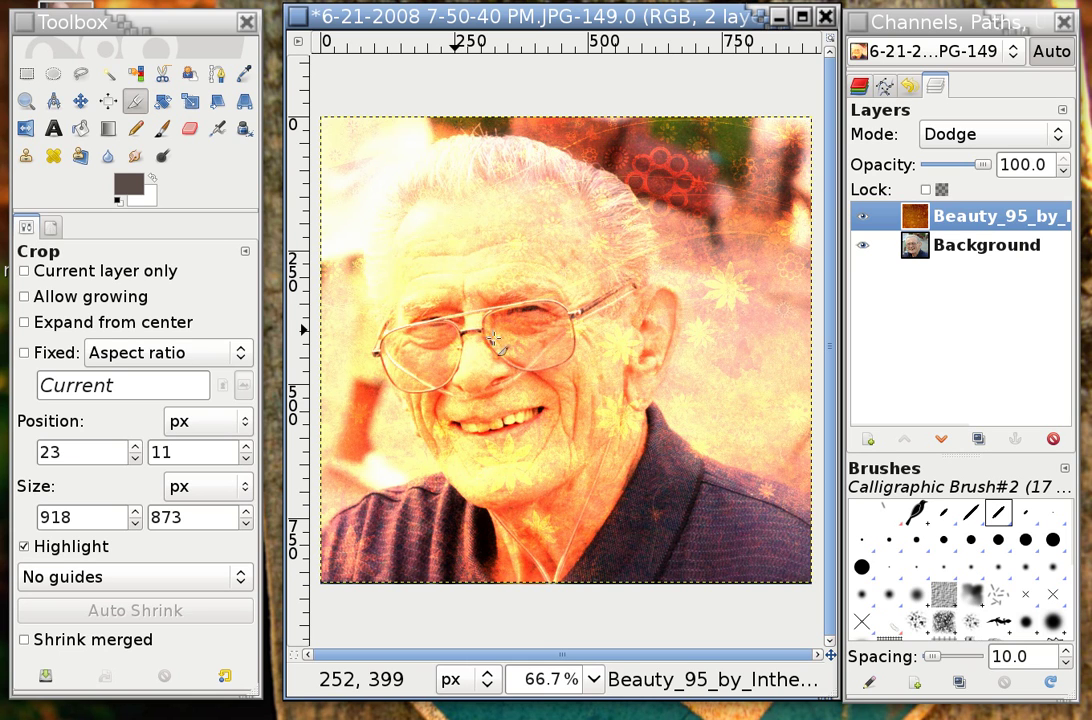
- Toggle the Beauty_95 texture to compare, leave it hidden, and select the Background layer
click(863, 216)
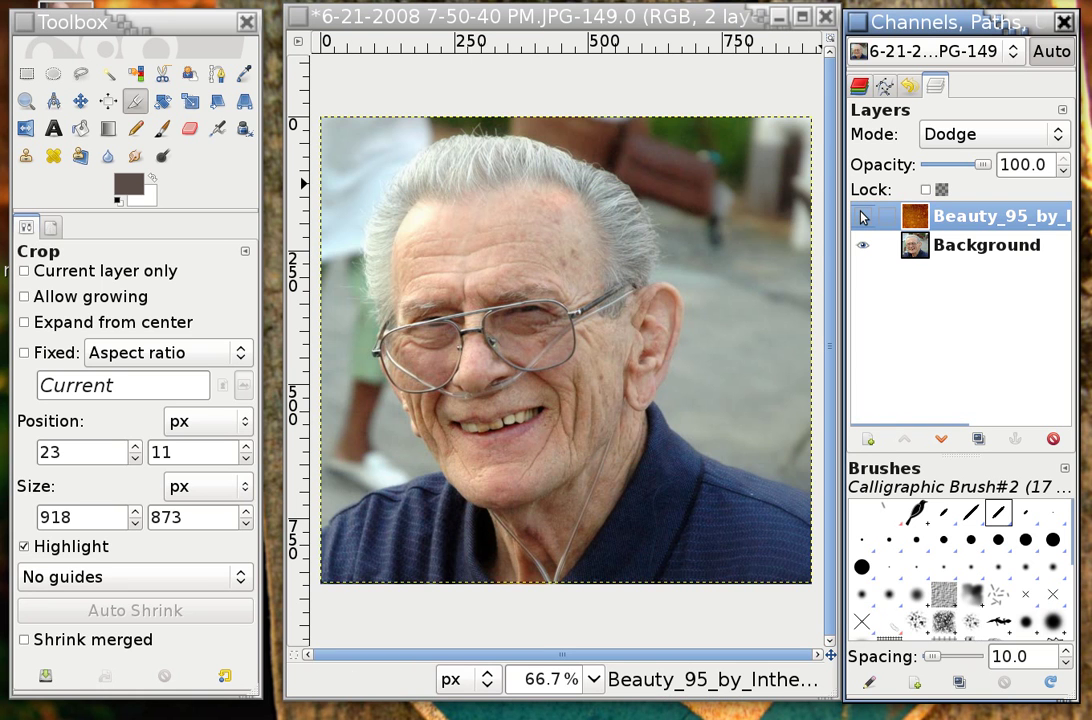
click(863, 216)
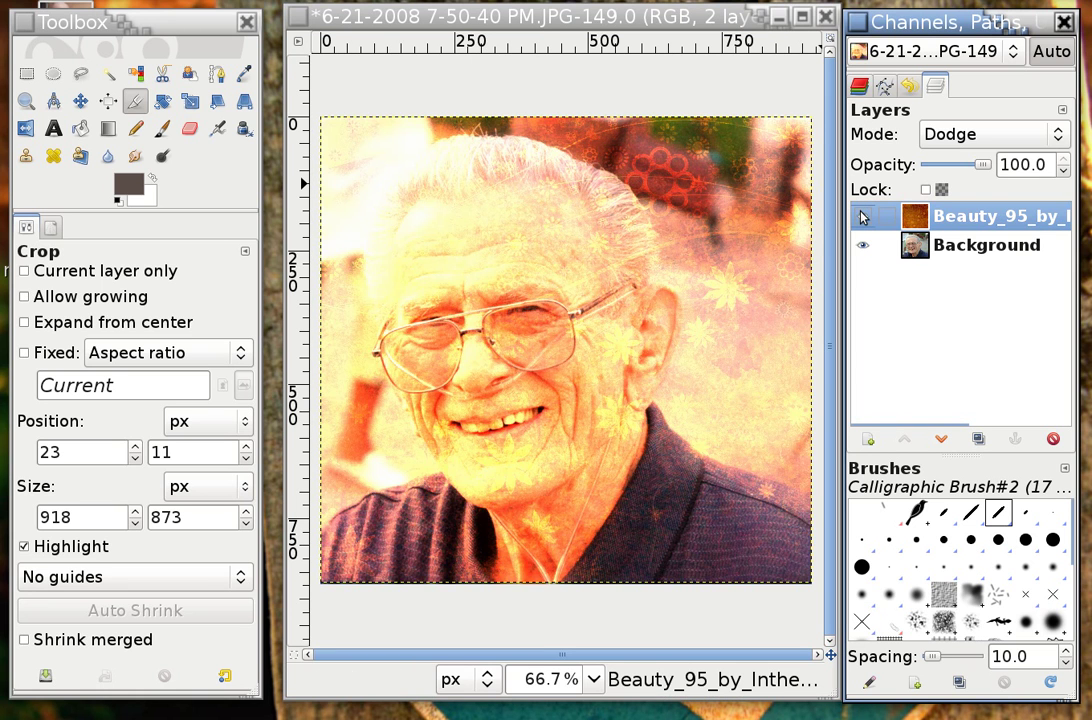
click(863, 216)
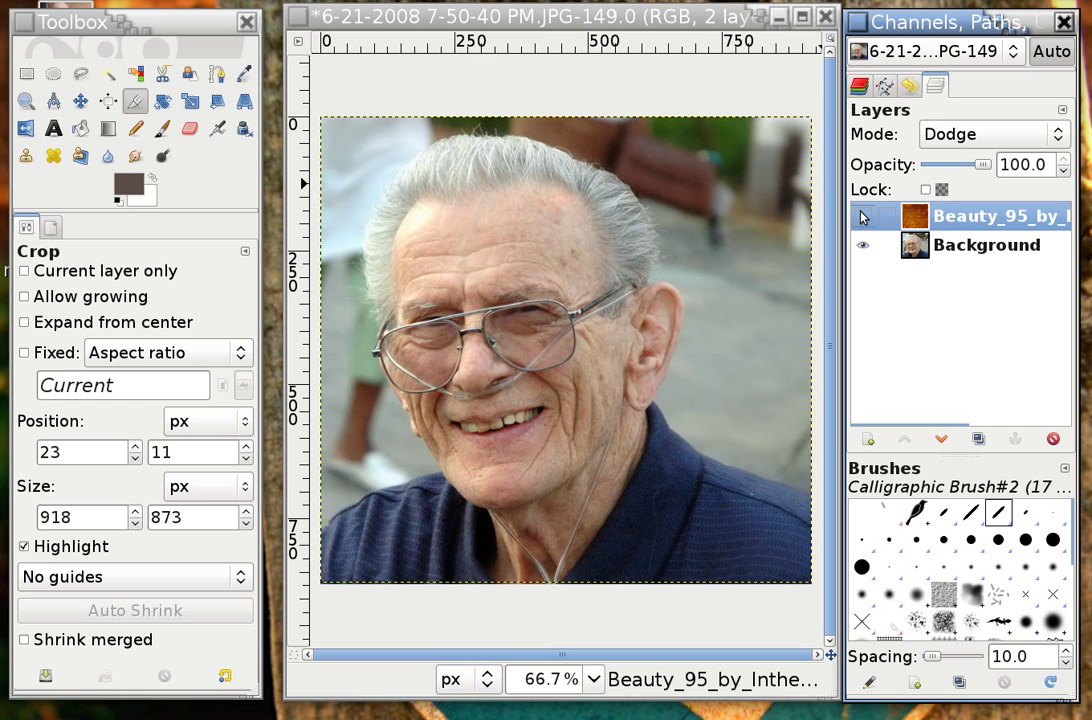
click(863, 216)
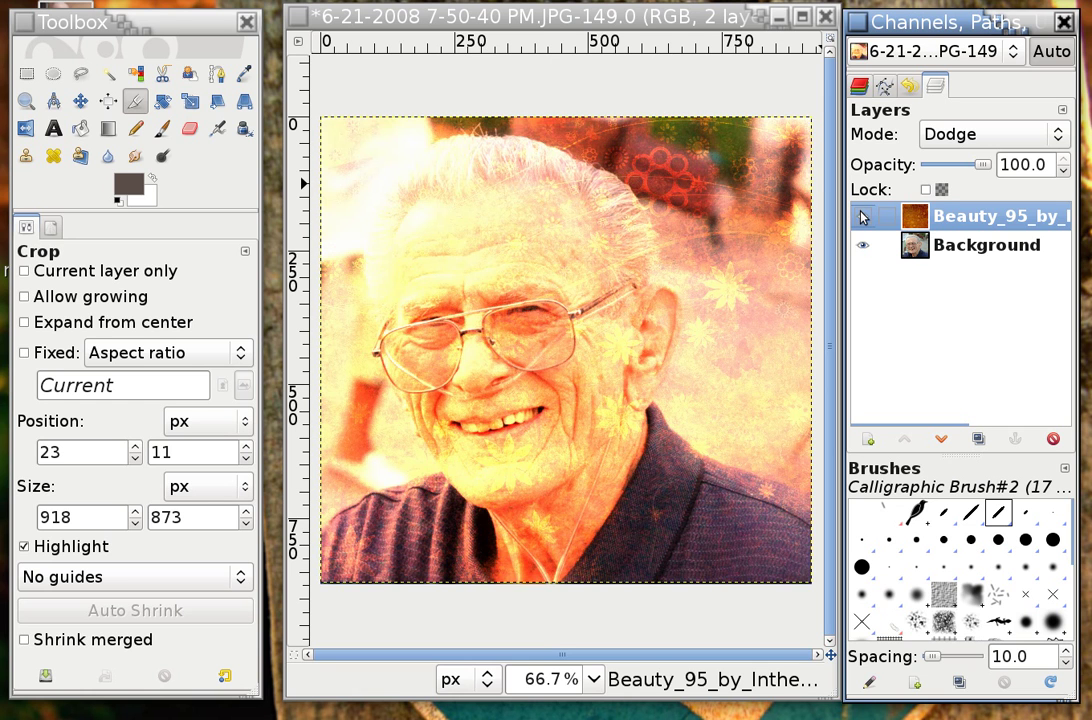
click(863, 216)
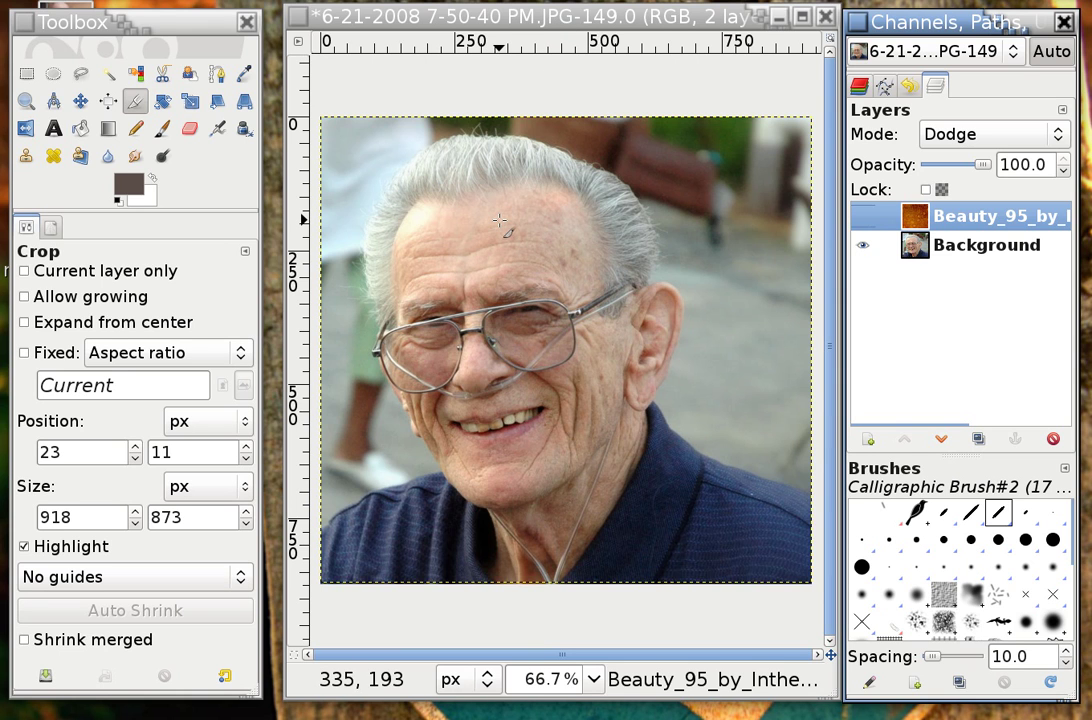
click(962, 245)
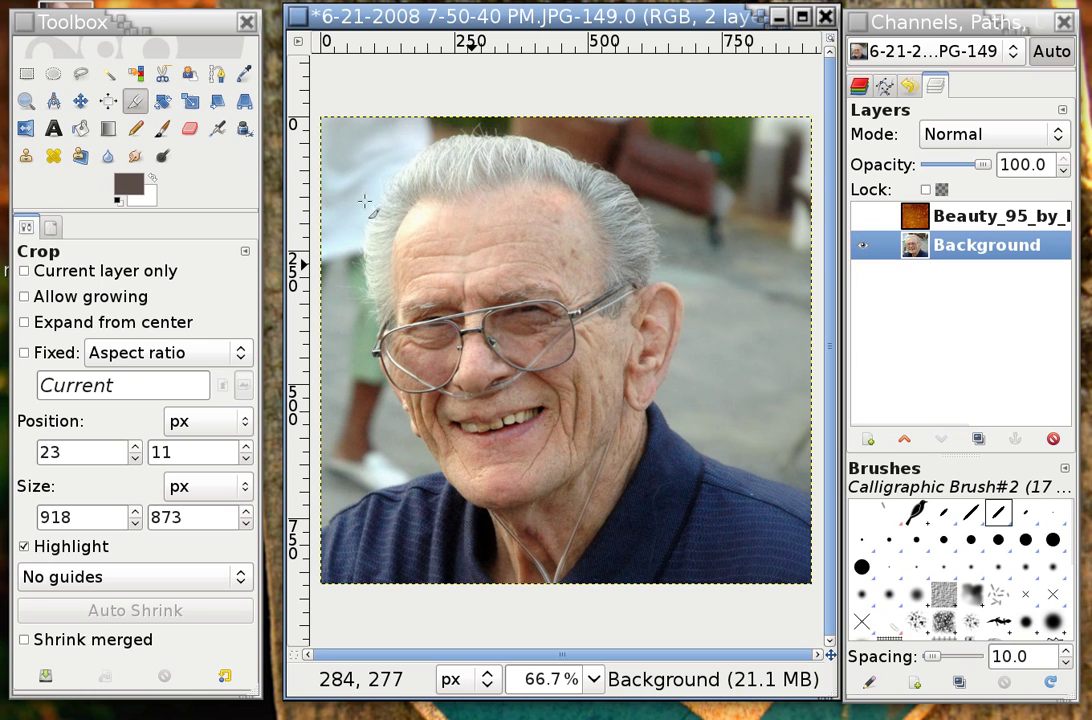
- Open Colors > Brightness-Contrast from the canvas menu and raise Brightness to 21
right_click(367, 160)
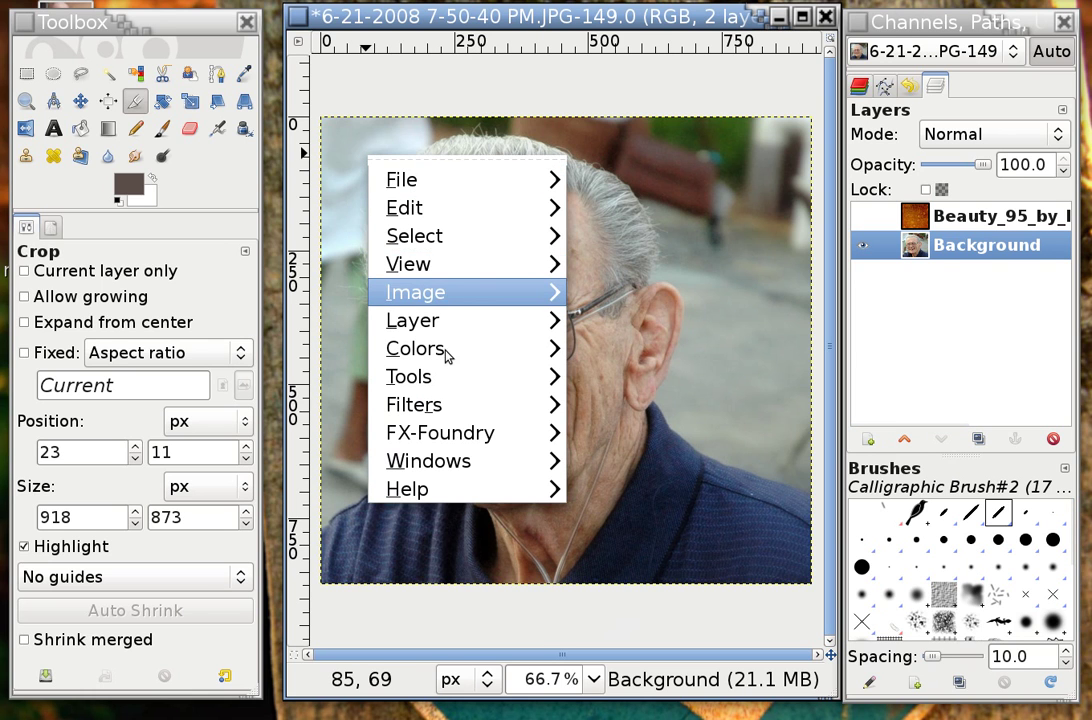
mouse_move(447, 352)
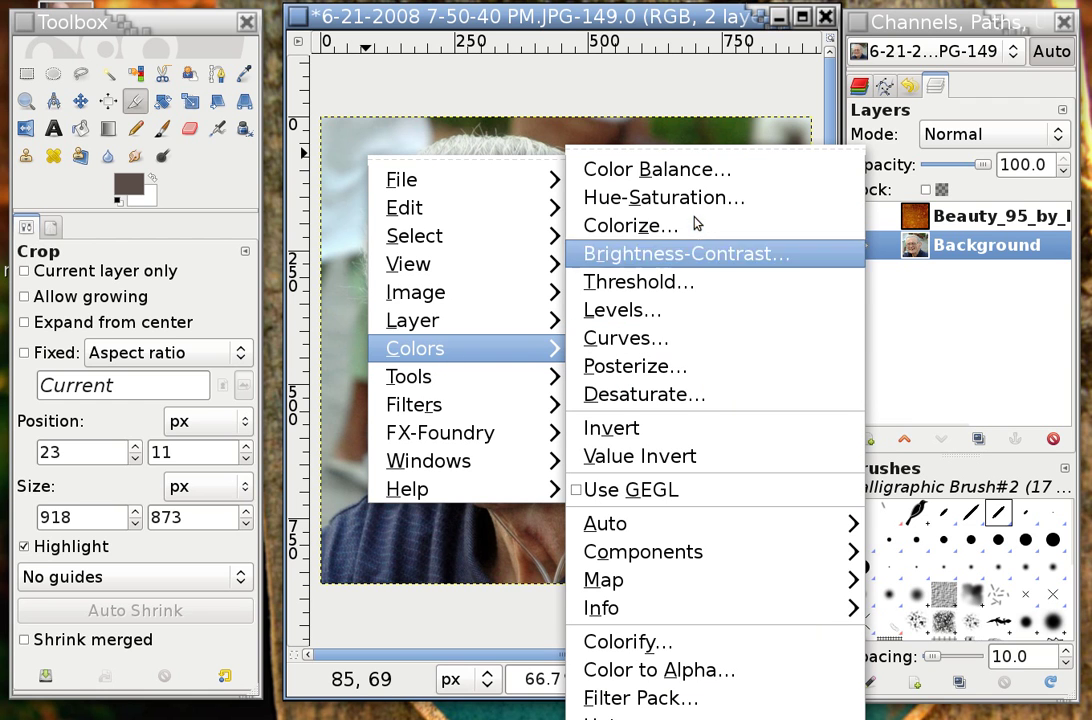
click(690, 256)
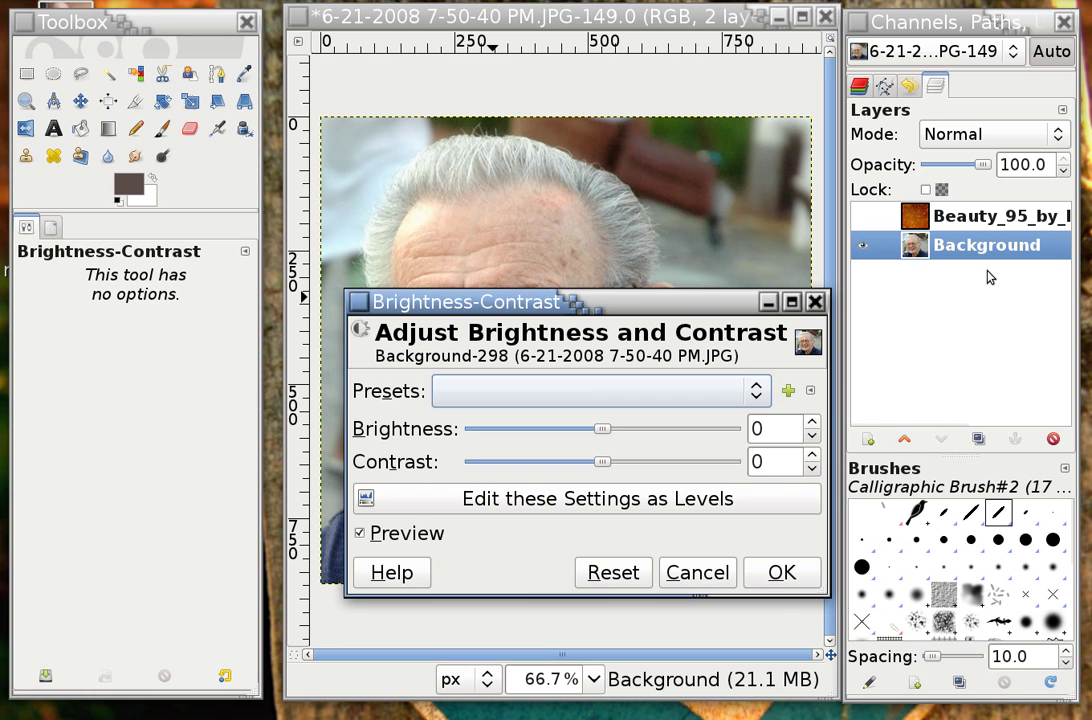
click(815, 428)
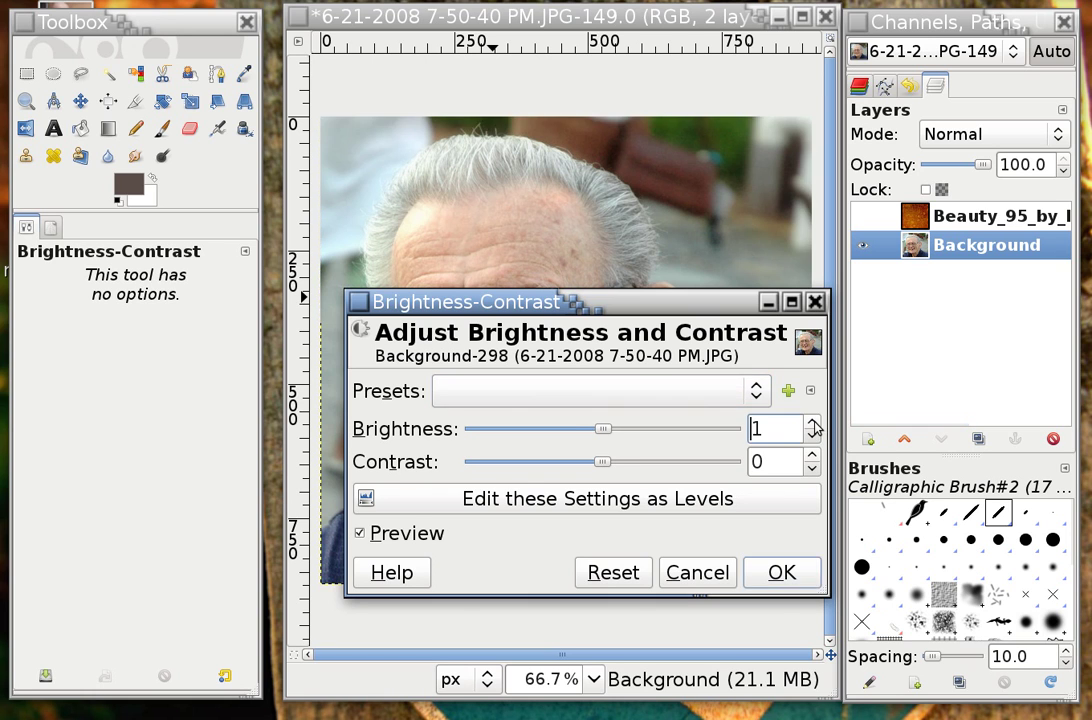
click(815, 428)
click(815, 428)
click(815, 428)
click(815, 428)
click(815, 424)
click(815, 424)
click(815, 424)
click(815, 424)
click(815, 424)
click(815, 424)
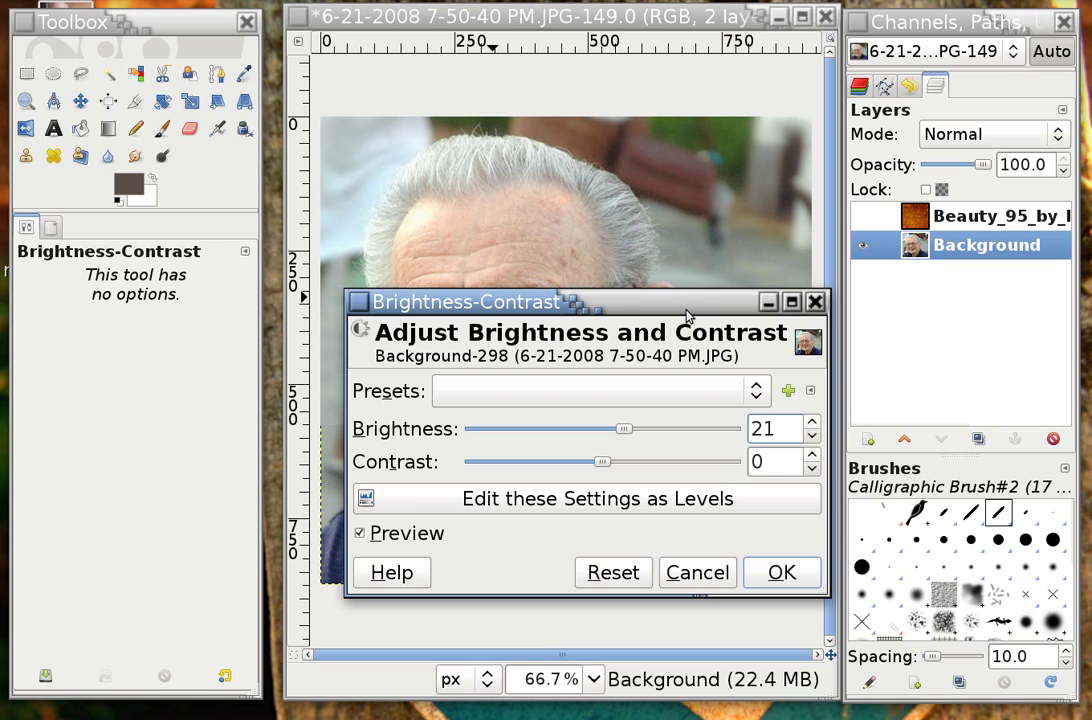
drag(663, 297, 889, 296)
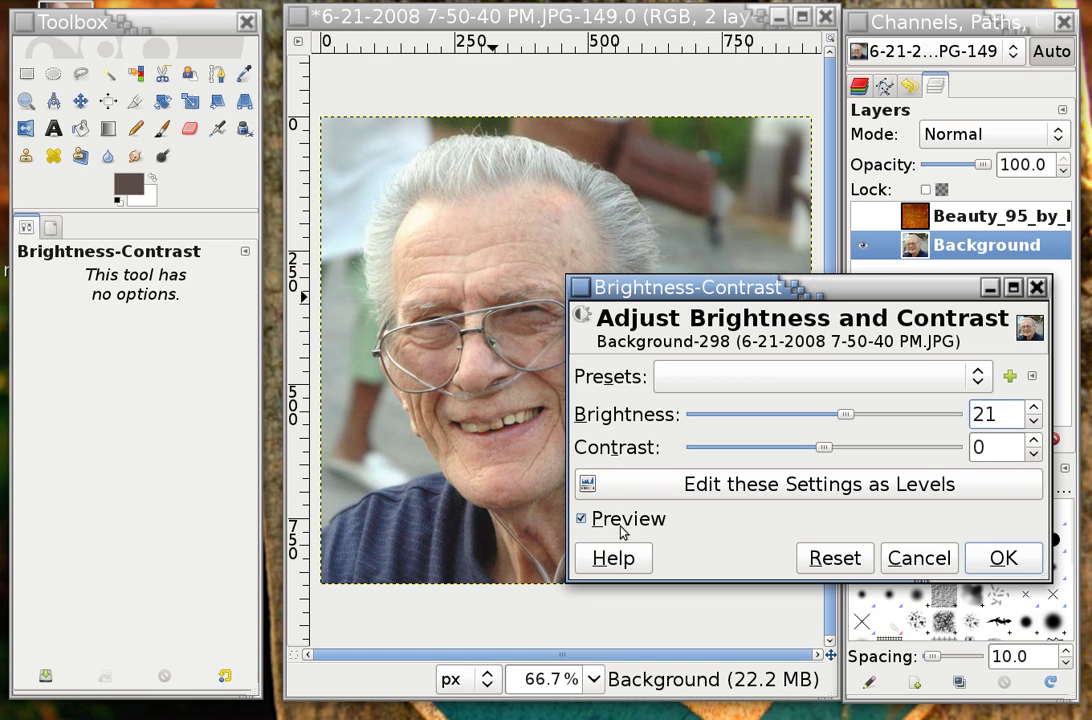
- Raise the Contrast to about 20
click(1033, 440)
click(1033, 440)
click(1033, 440)
click(1033, 440)
click(1033, 440)
click(1033, 440)
click(1033, 440)
click(1034, 441)
click(1034, 441)
click(1034, 441)
click(1034, 441)
click(1034, 441)
click(1034, 441)
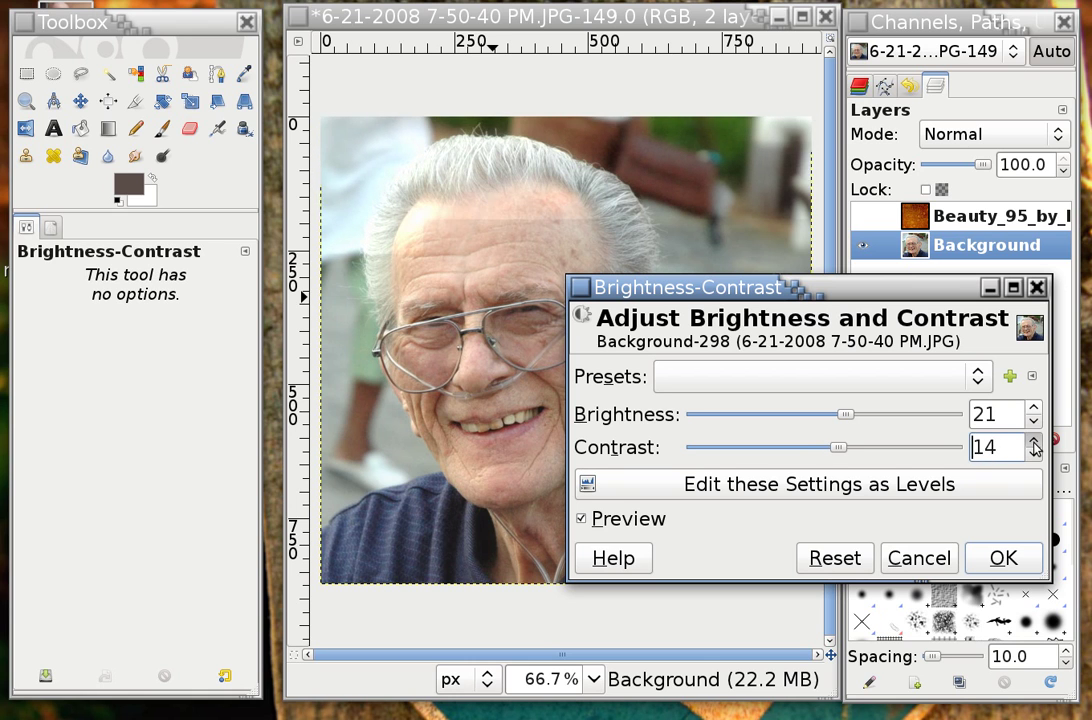
click(1034, 441)
click(1034, 441)
click(1034, 441)
click(1034, 441)
click(1034, 441)
click(1034, 441)
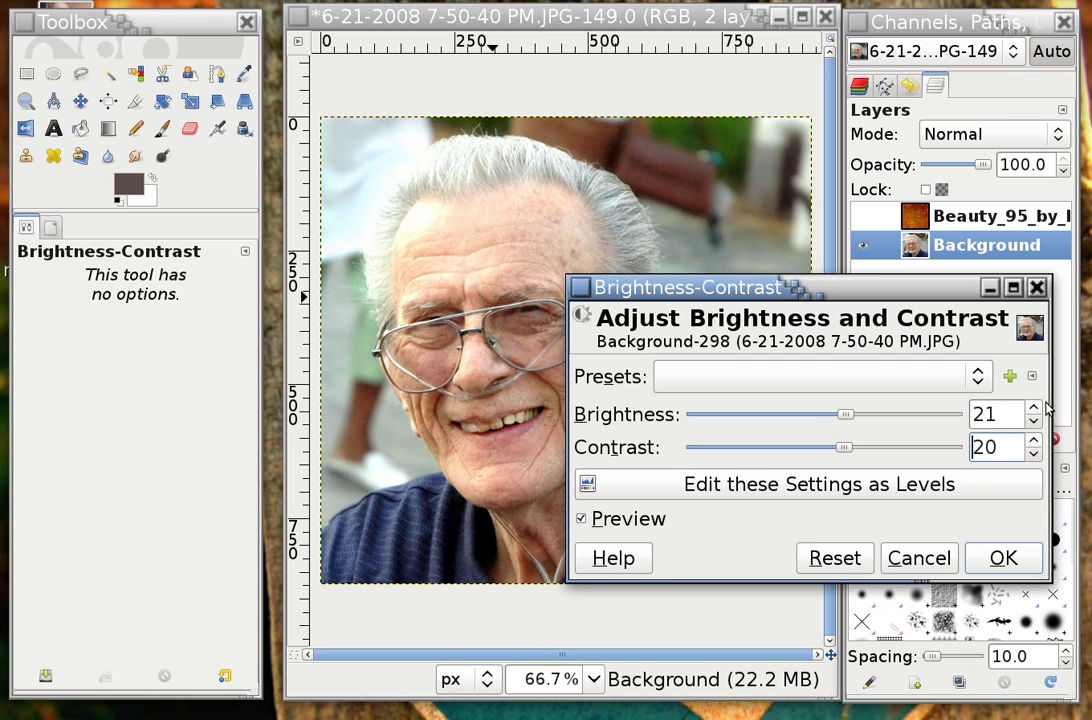
- Bring Brightness and Contrast both up to 25 and apply the adjustment
click(1033, 408)
click(1033, 408)
click(1033, 408)
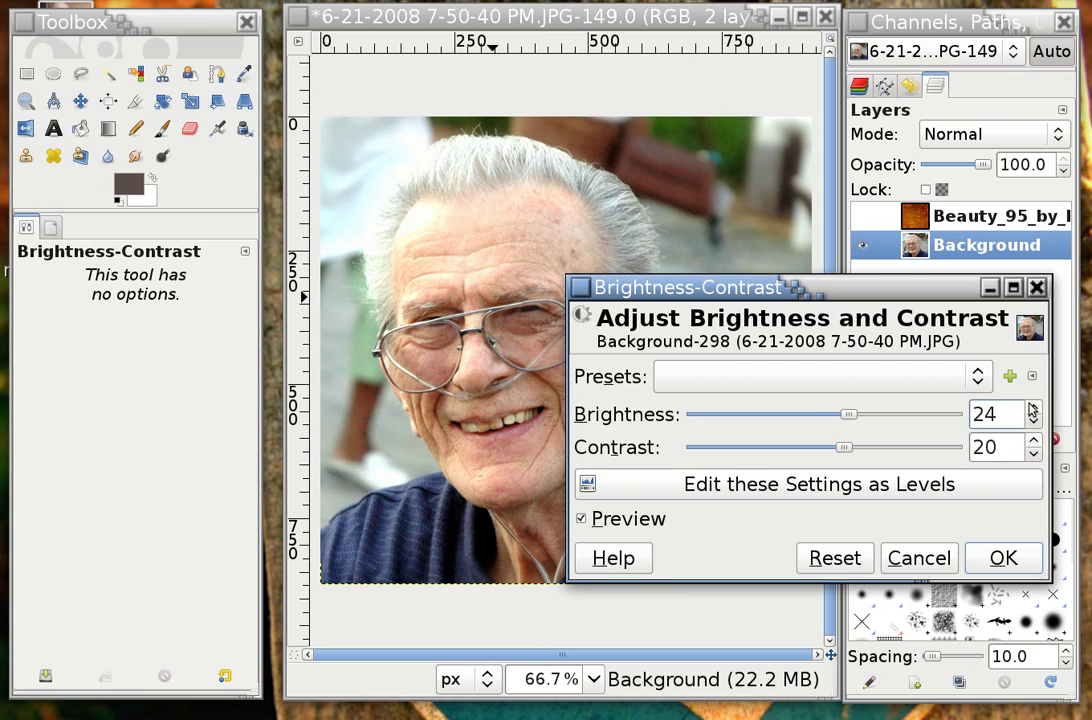
click(1033, 408)
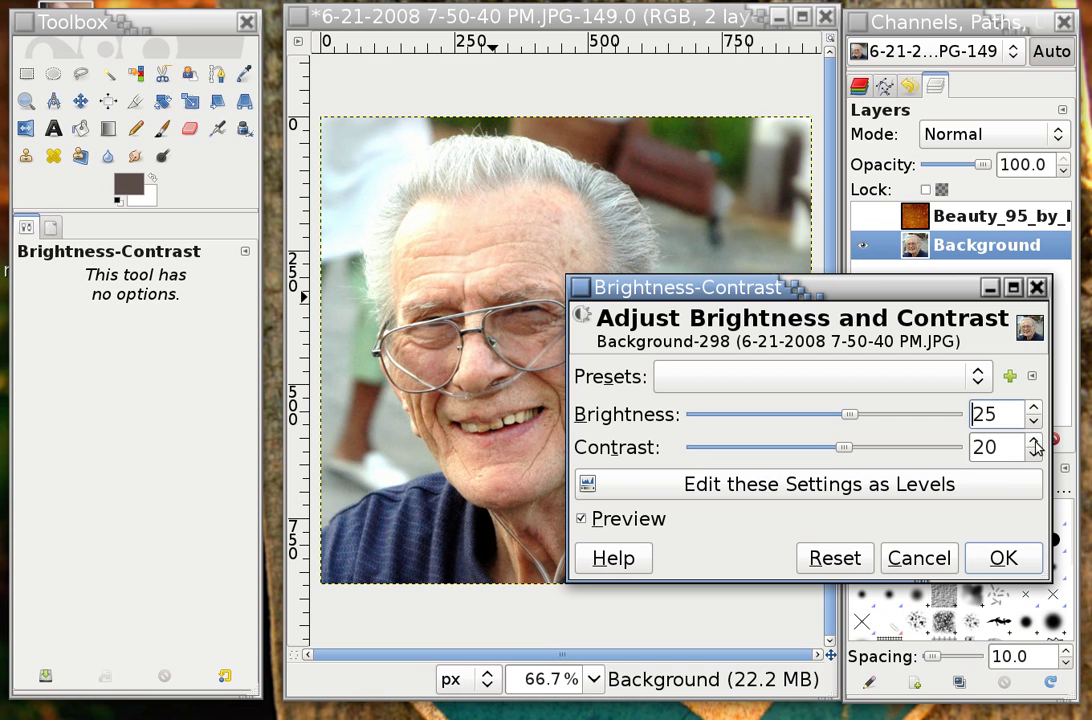
click(1034, 443)
click(1034, 443)
click(1034, 443)
click(1034, 443)
click(1034, 443)
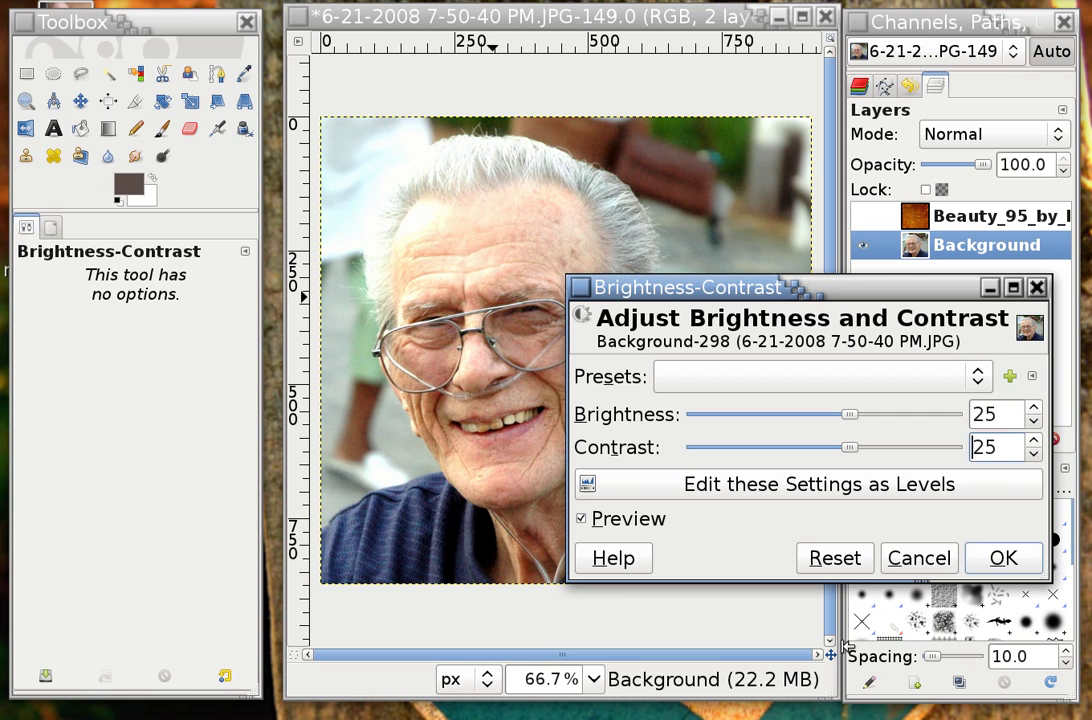
click(990, 560)
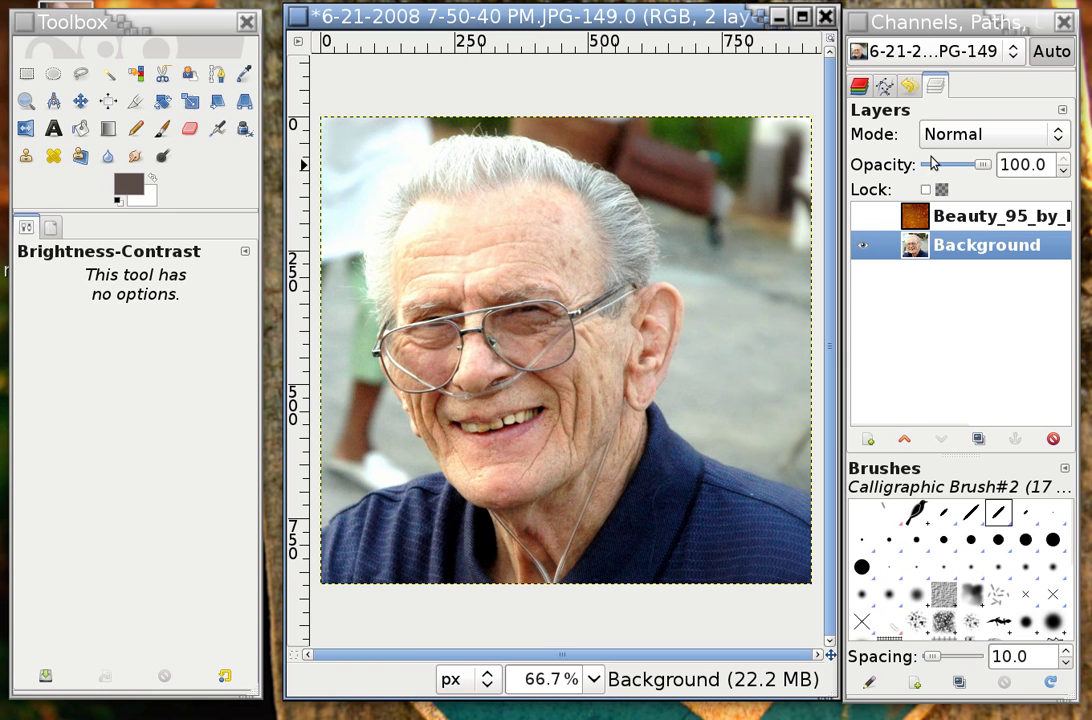
- Show the Beauty_95 texture again in Dodge mode and make it the active layer
click(863, 217)
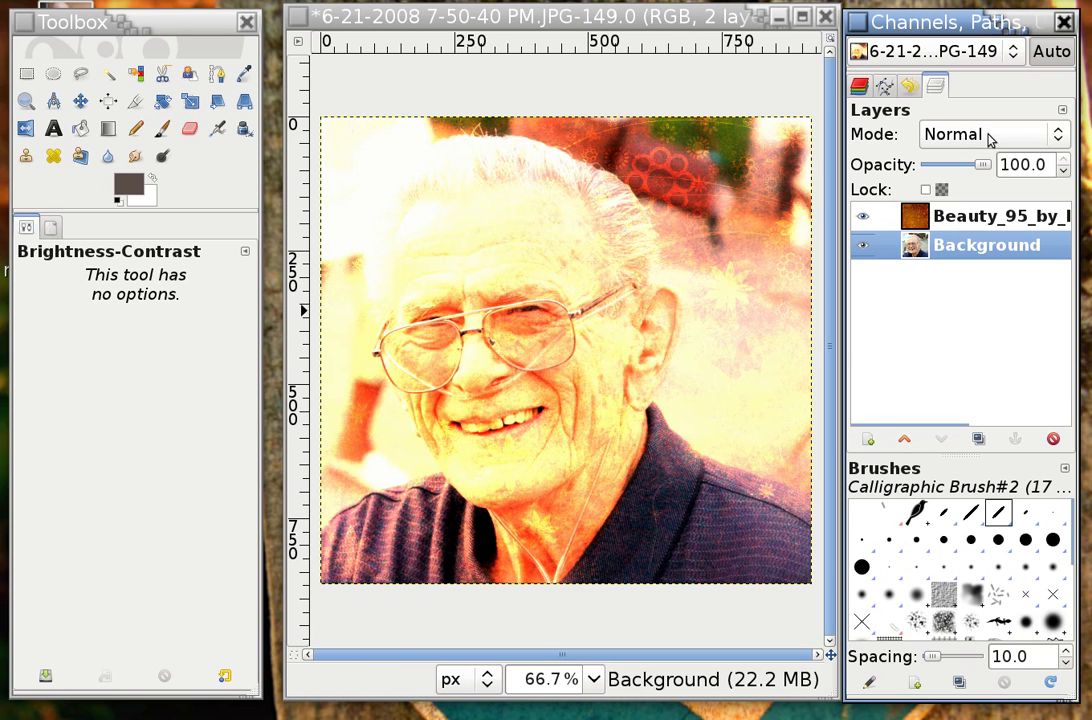
click(988, 228)
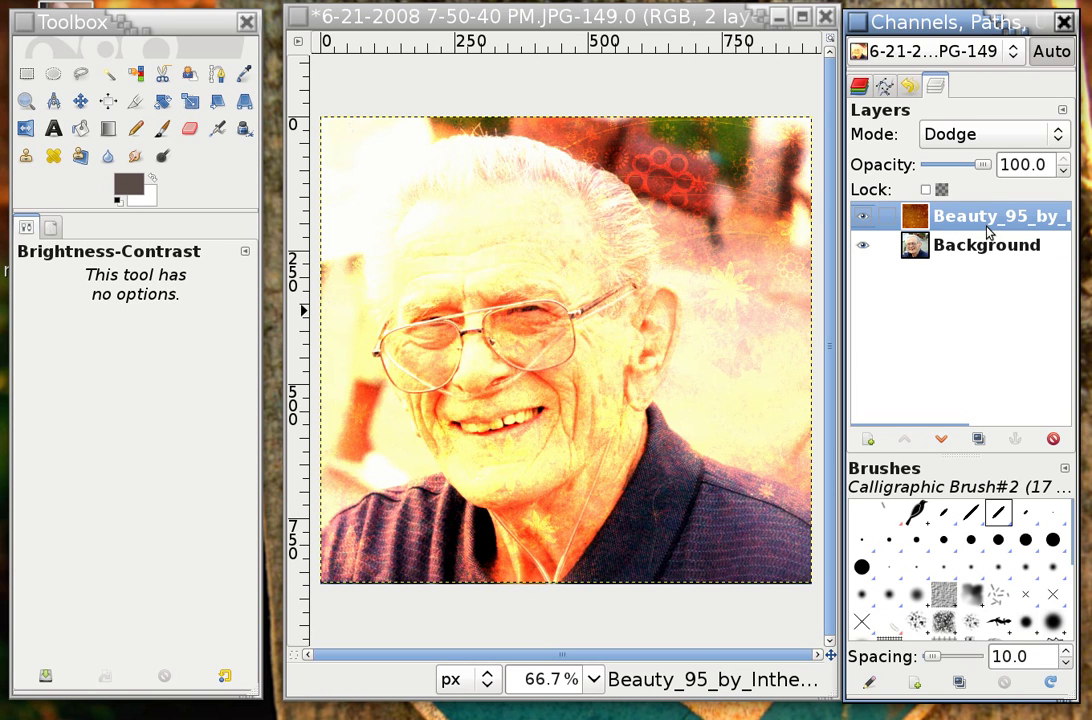